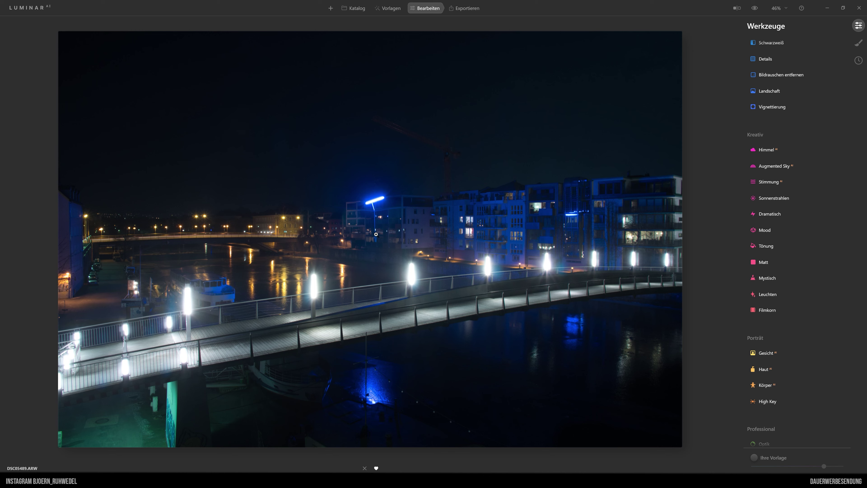
- Zoom into the footbridge photo to inspect details at a different zoom level
left_click(375, 239)
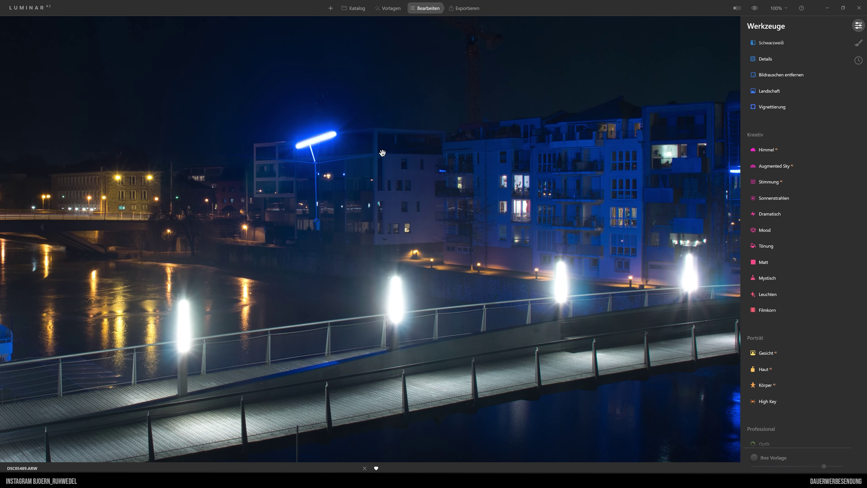
left_click(781, 9)
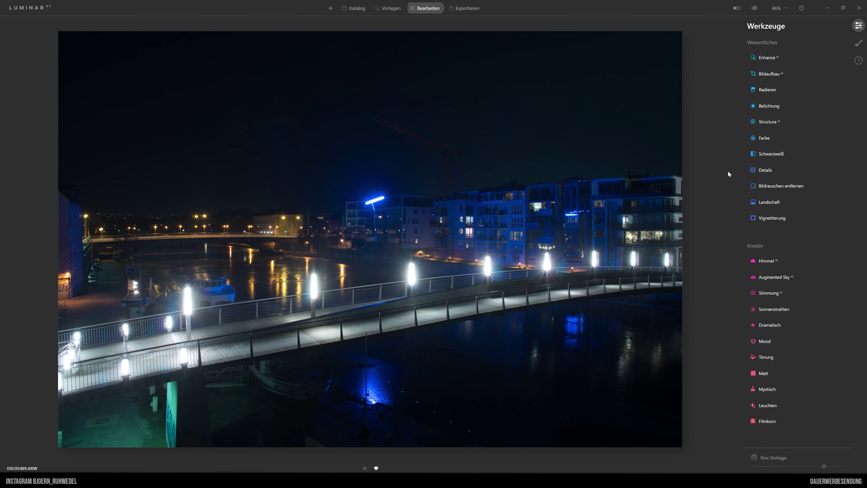
scroll(836, 202, "down", 5)
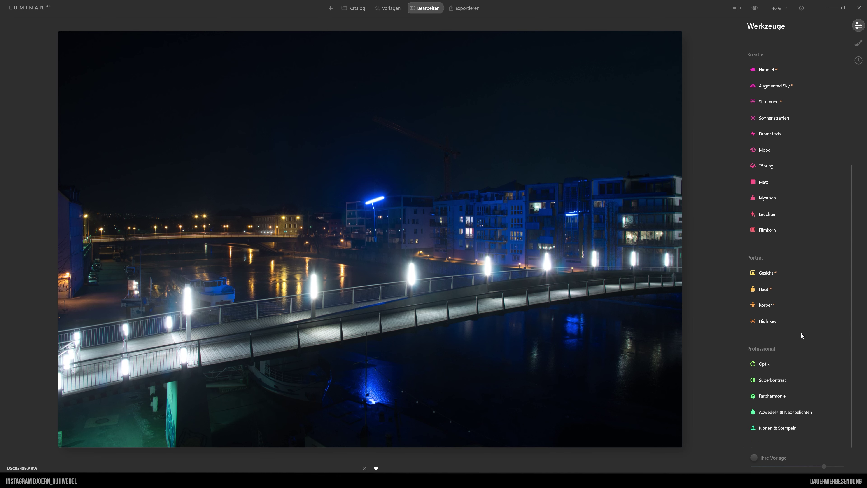
- In Optik, enable Automatische Verzerrungskorrektur and Chromatische Aberrationen entfernen
left_click(765, 364)
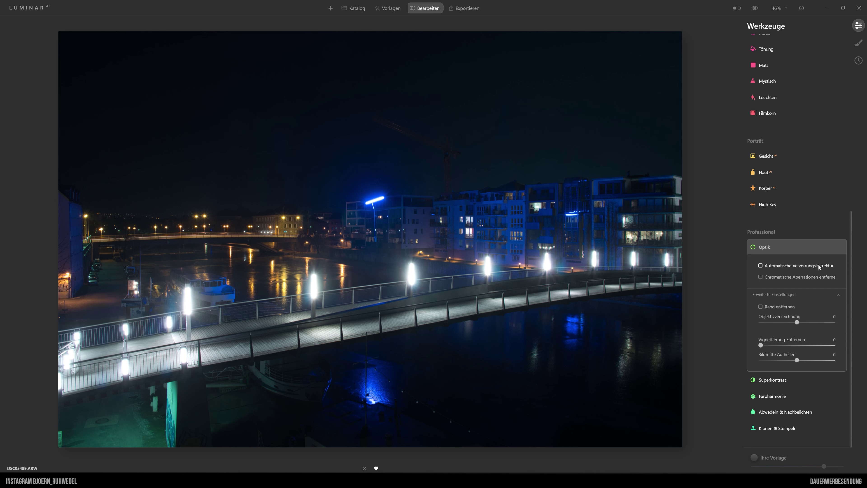
left_click(774, 266)
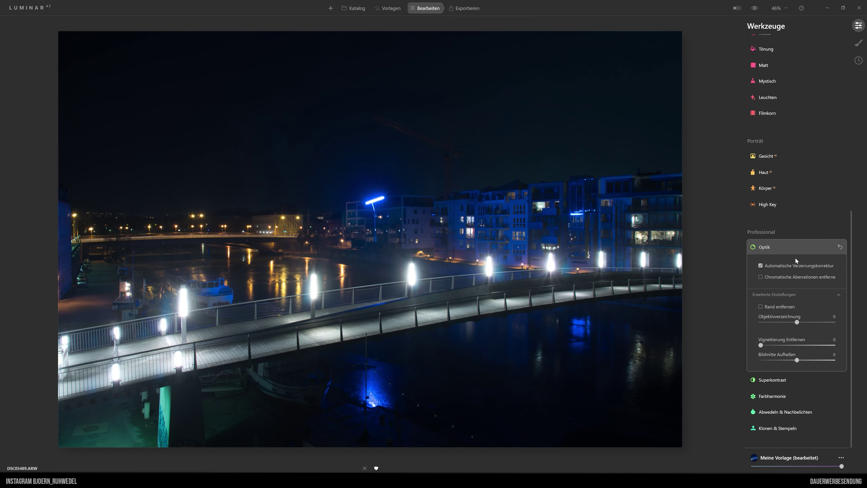
left_click(760, 277)
left_click(769, 247)
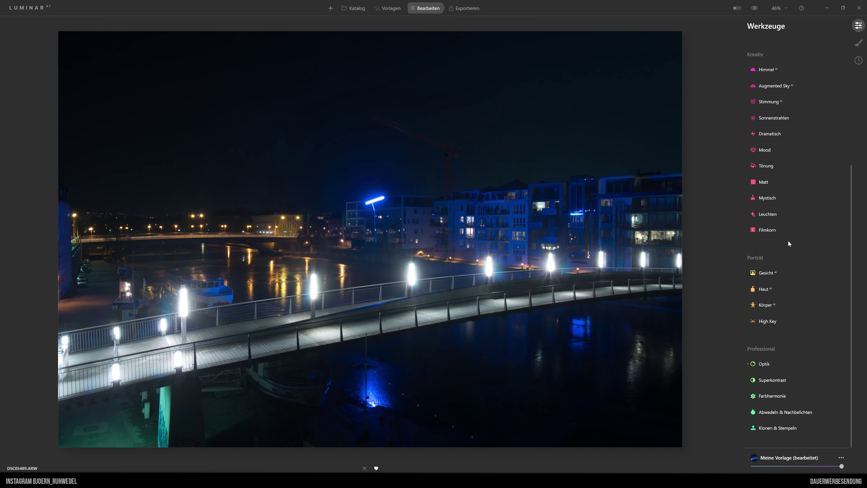
scroll(788, 239, "up", 5)
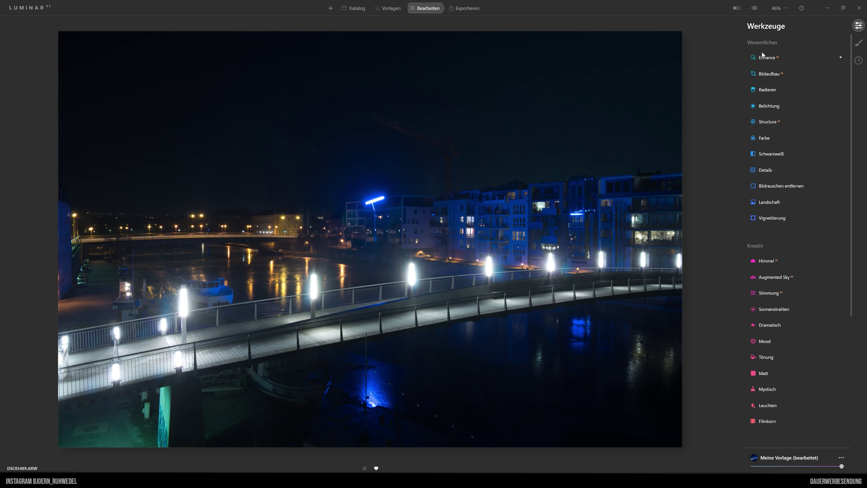
- In Bildaufbau, auto-correct both horizontal and vertical perspective, then view the aspect ratio list
left_click(769, 72)
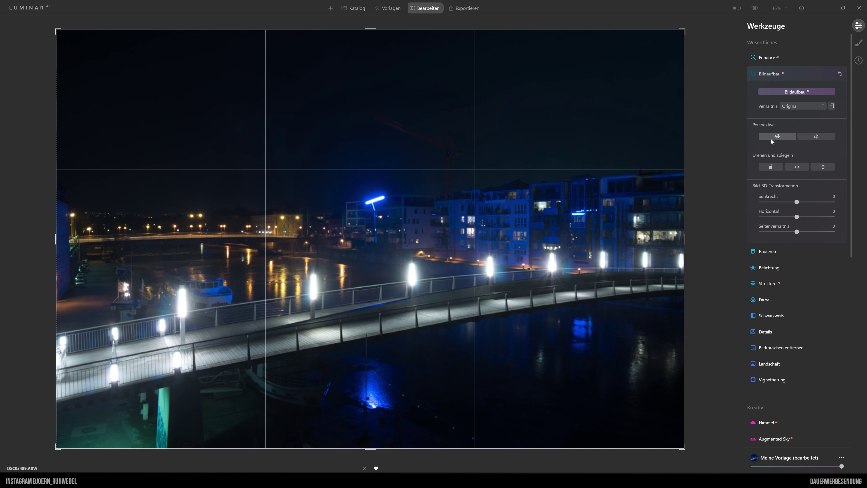
left_click(778, 136)
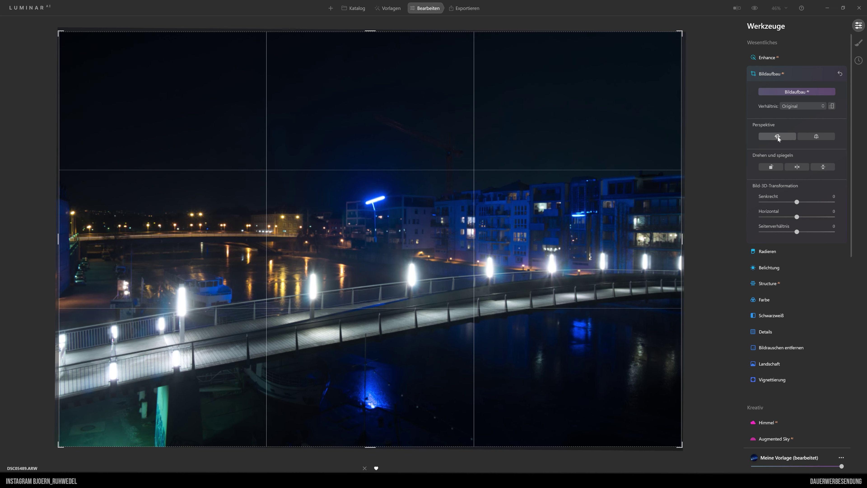
left_click(821, 137)
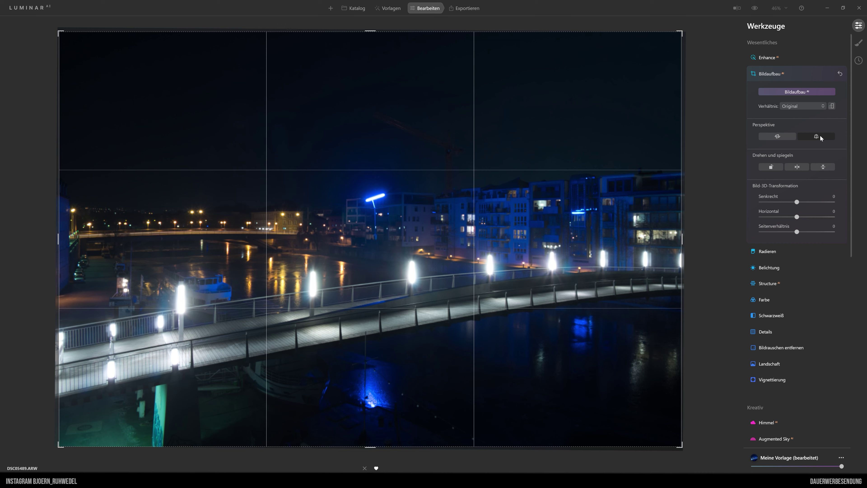
left_click(803, 106)
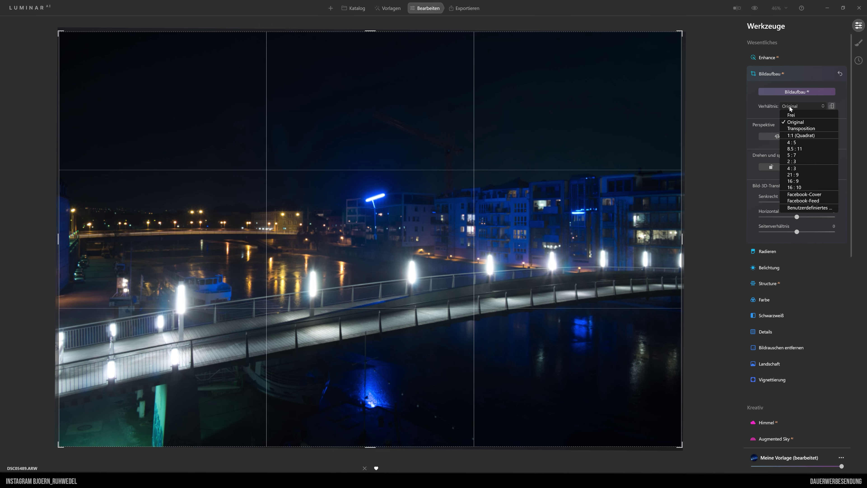
- Crop to 16:9, shift the photo down, trim the left edge slightly and apply
left_click(797, 181)
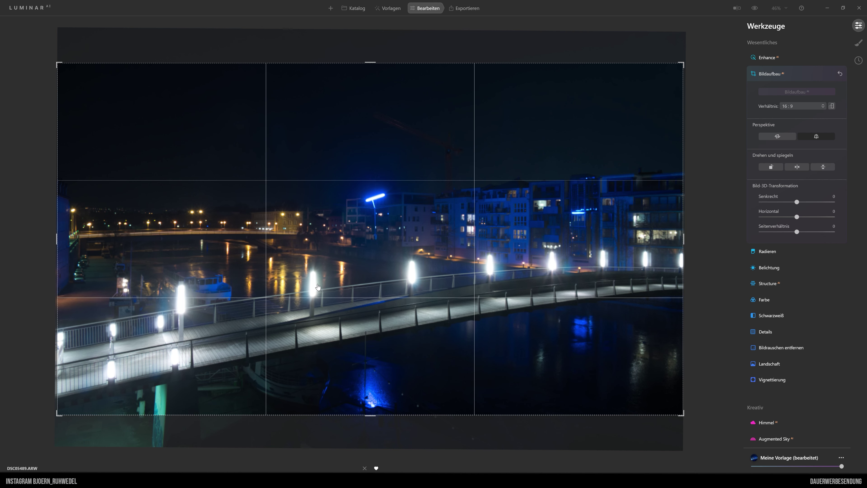
left_click_drag(345, 271, 350, 282)
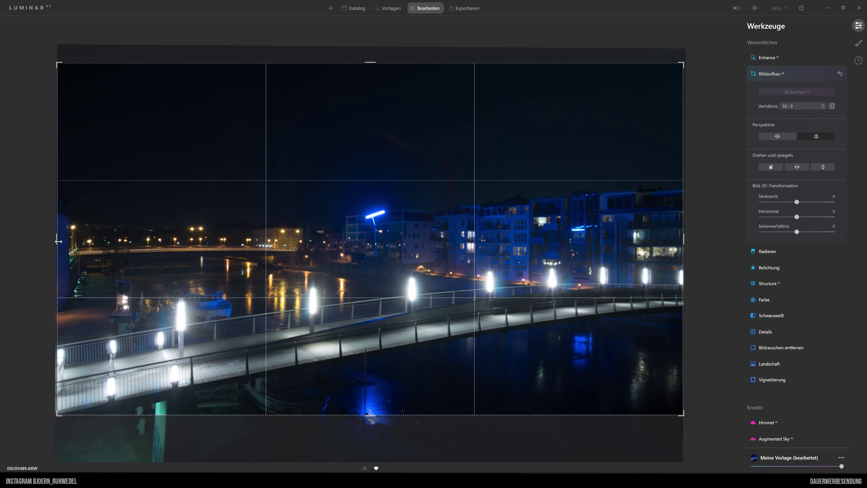
left_click_drag(57, 241, 61, 242)
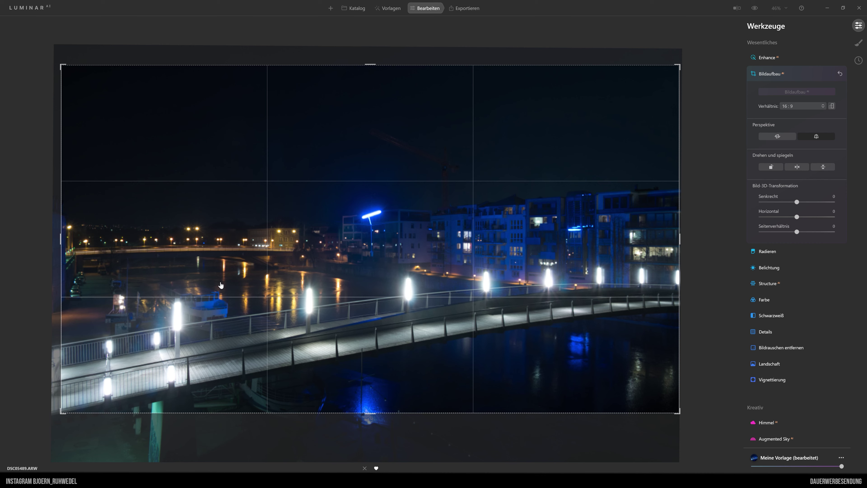
left_click(772, 72)
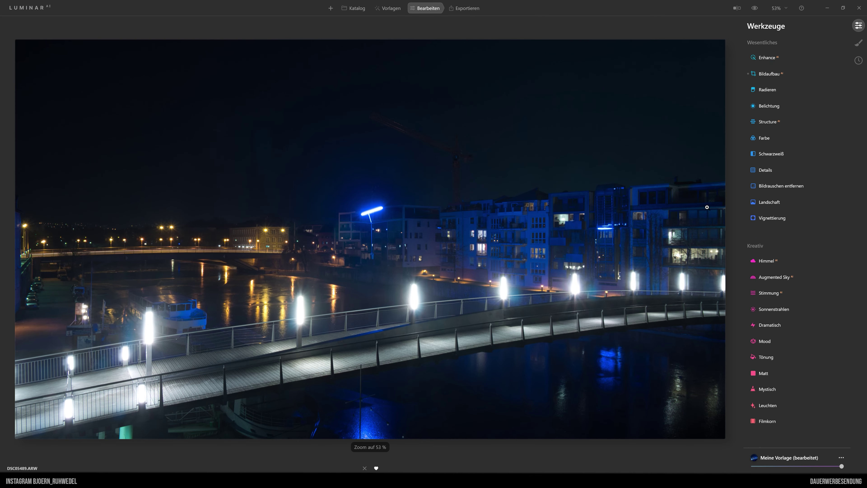
mouse_move(770, 73)
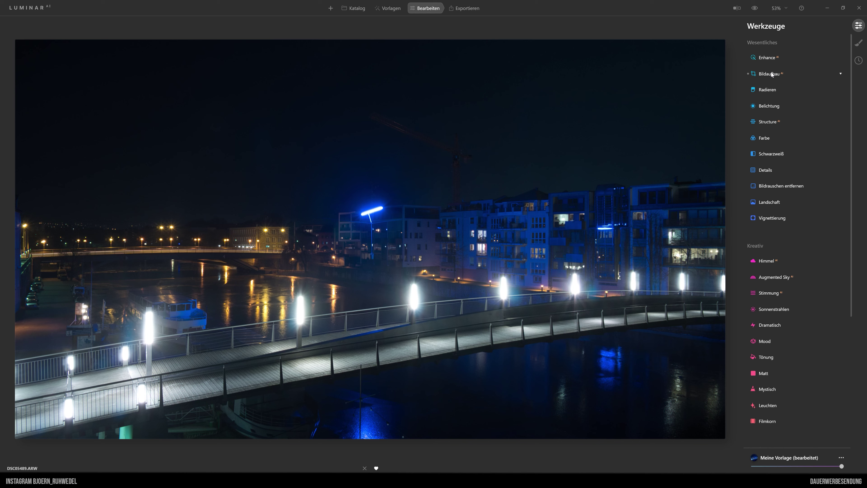
- In Belichtung, preview the Tageslicht, Bewölkt and Schatten white-balance presets
left_click(769, 105)
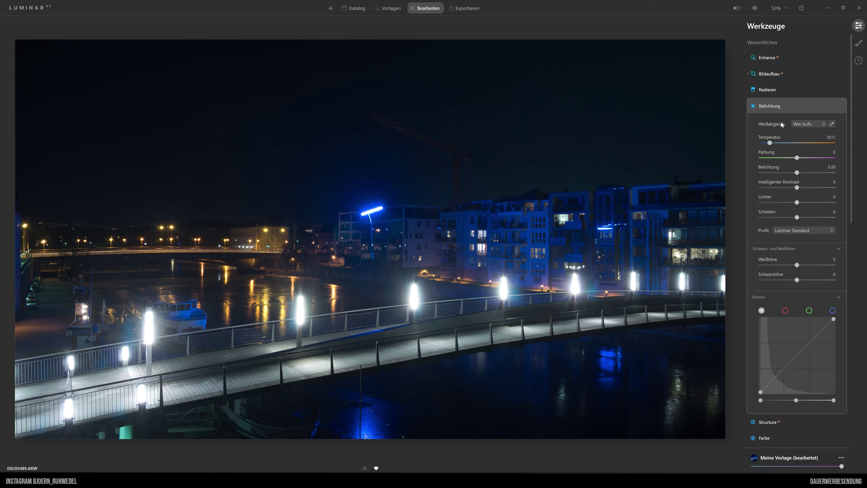
left_click(807, 124)
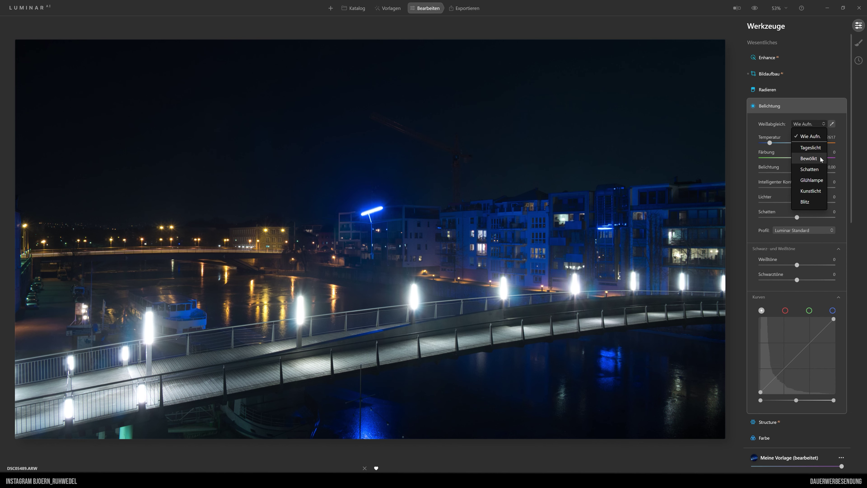
left_click(811, 147)
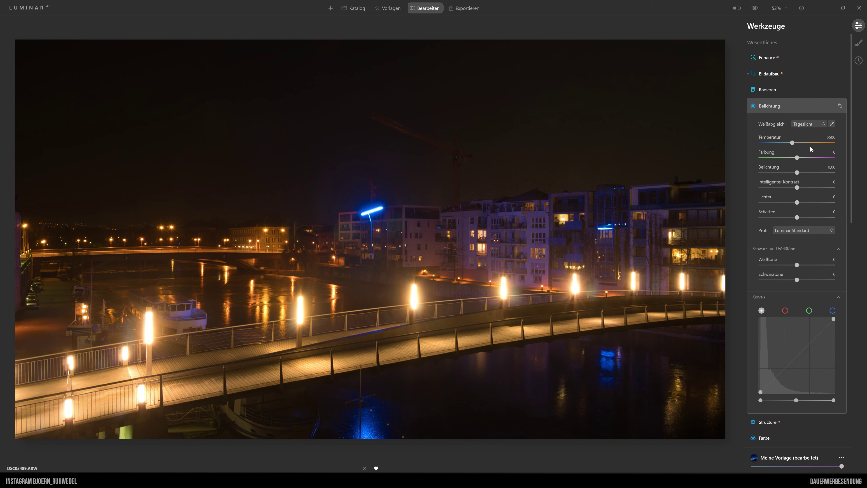
left_click(808, 124)
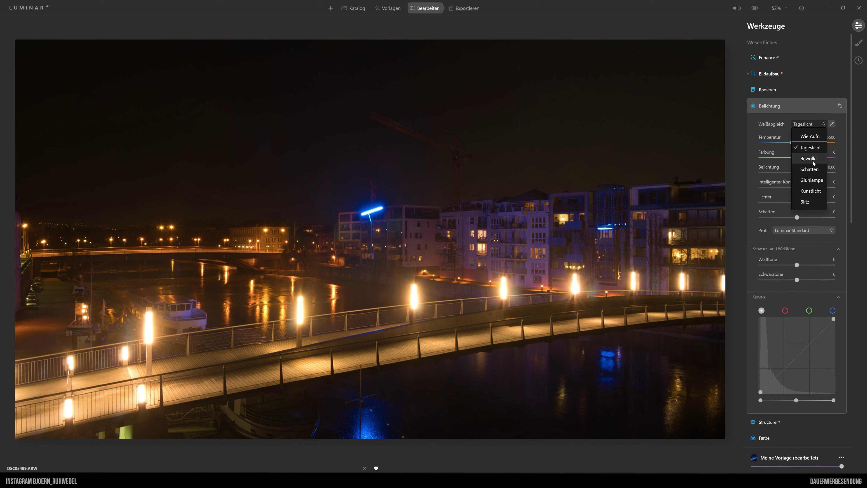
left_click(812, 159)
left_click(812, 123)
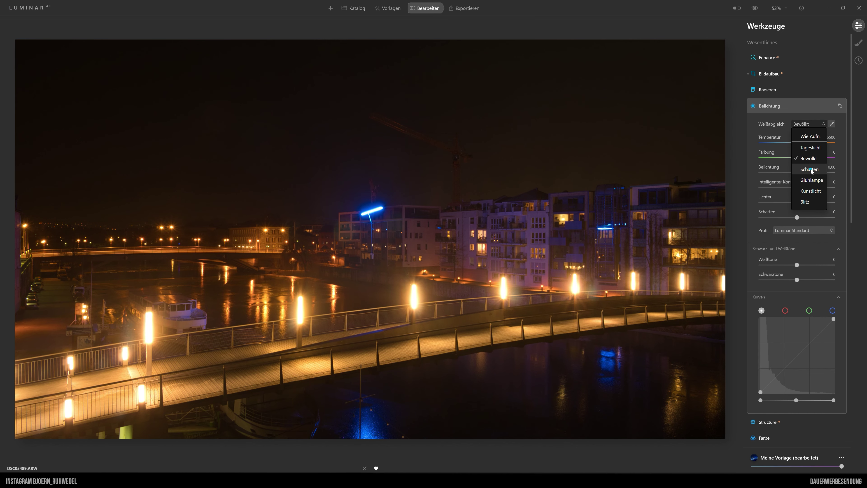
left_click(811, 168)
- Try Glühlampe and Blitz, then settle on the Kunstlicht preset (temperature 3450)
left_click(807, 125)
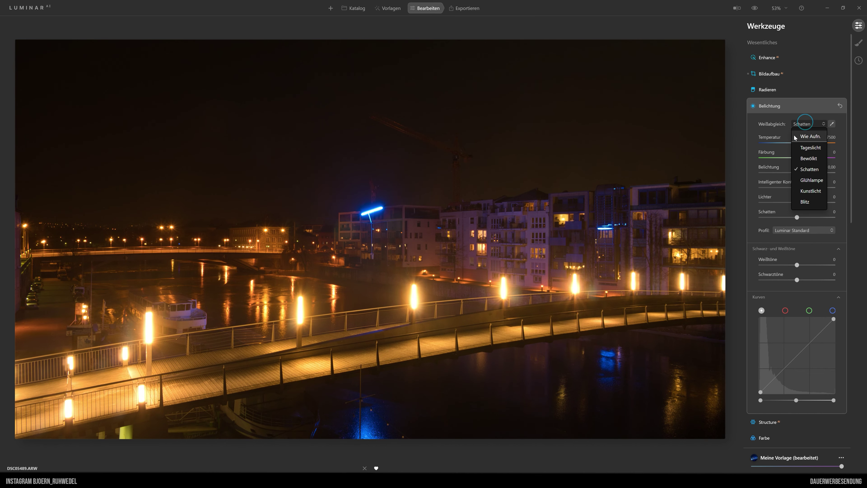
left_click(812, 180)
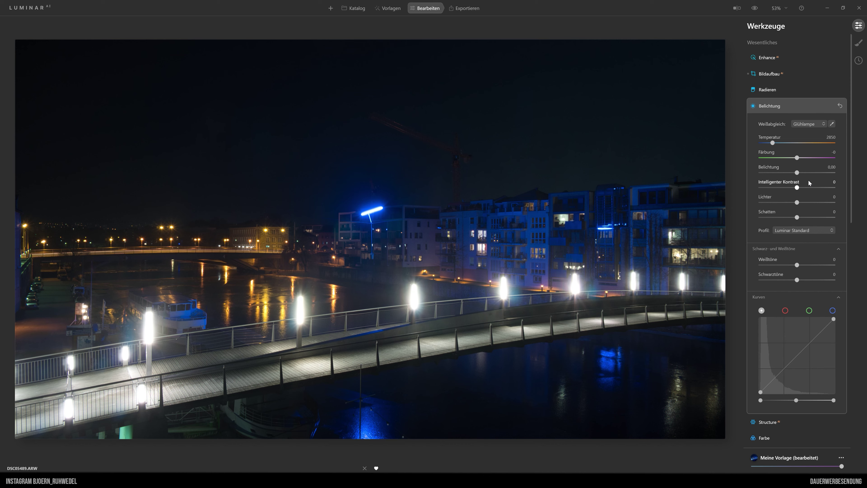
left_click(805, 125)
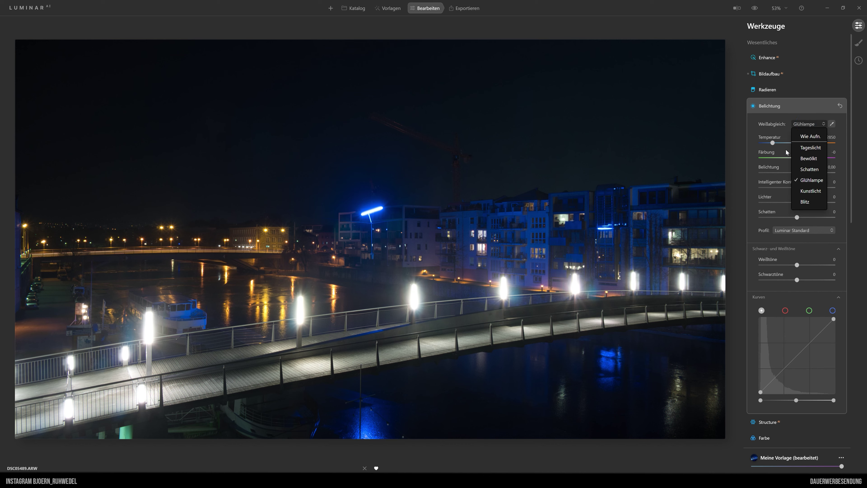
left_click(805, 202)
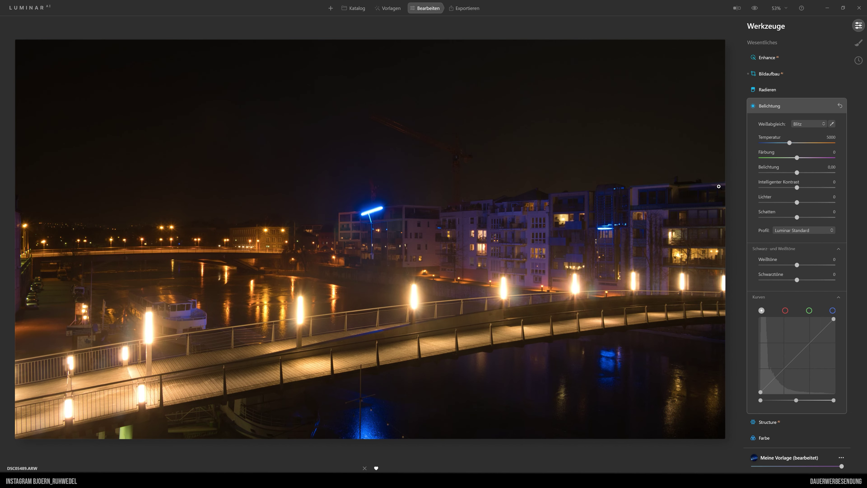
left_click(804, 126)
left_click(811, 191)
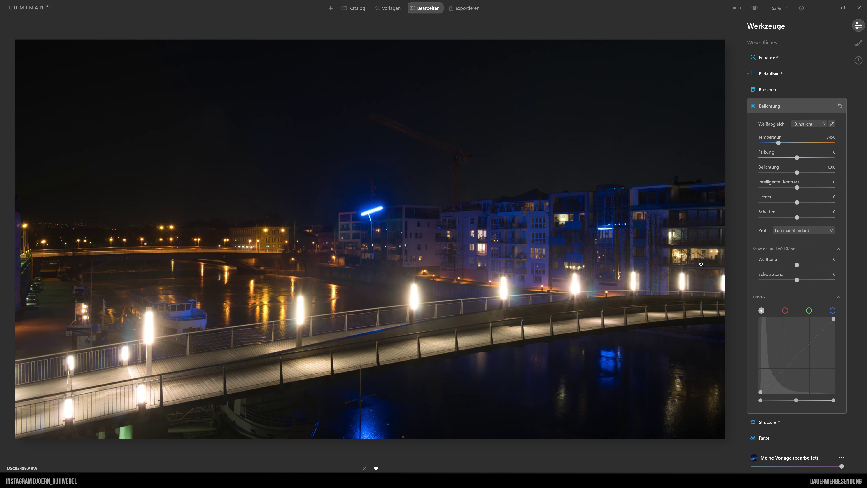
- Compare the edit against the original, then pull the highlights down
left_click(755, 8)
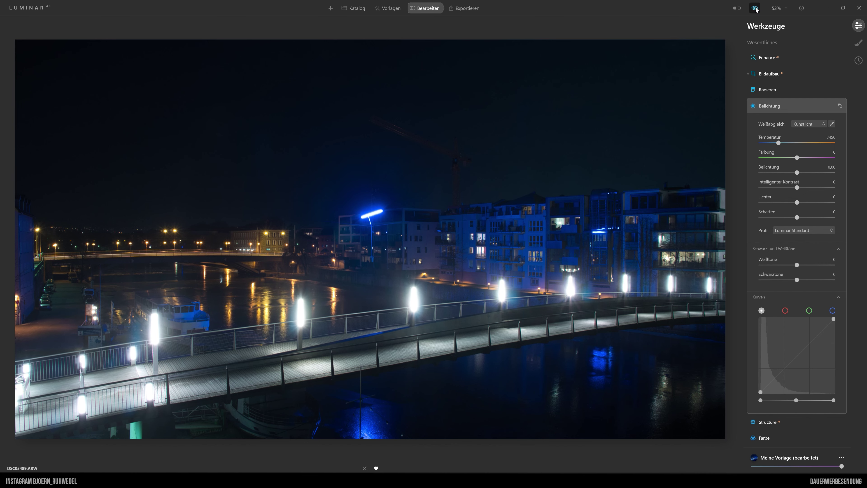
left_click(755, 8)
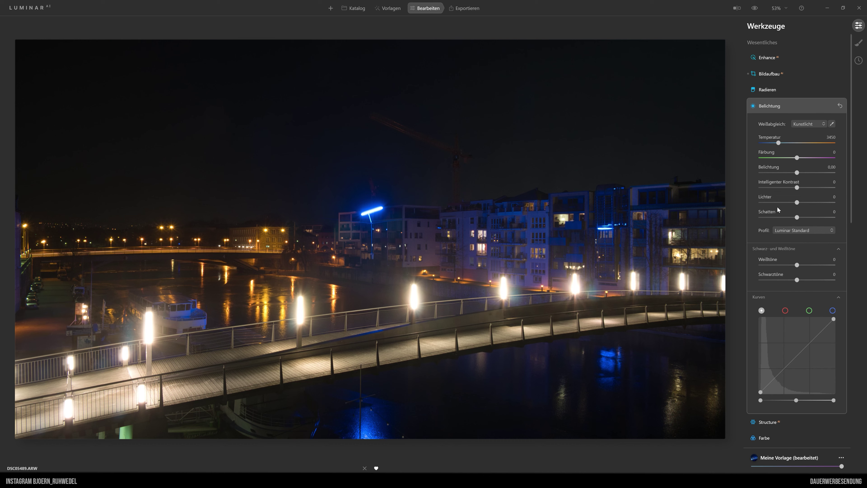
mouse_move(797, 203)
left_mouse_down()
mouse_move(761, 209)
mouse_move(794, 207)
mouse_move(769, 207)
left_mouse_up()
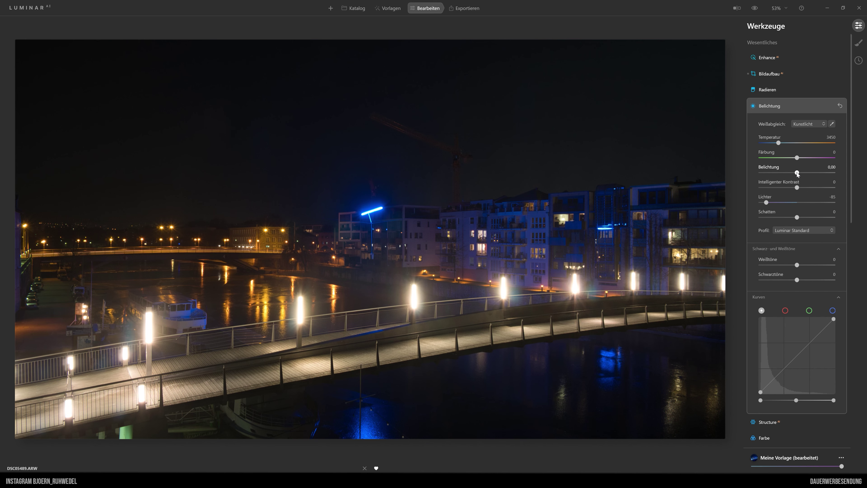
- Set exposure to -0.50, smart contrast to 11 and whites to -72
left_click_drag(797, 173, 795, 174)
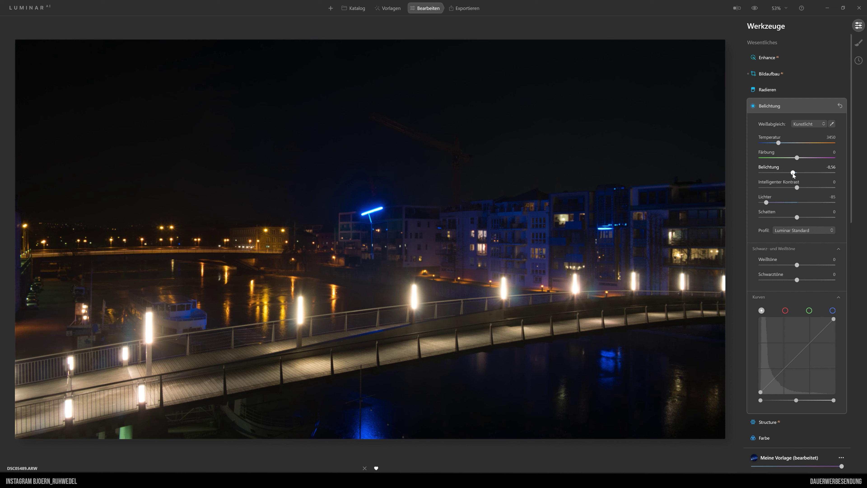
left_click_drag(793, 173, 793, 174)
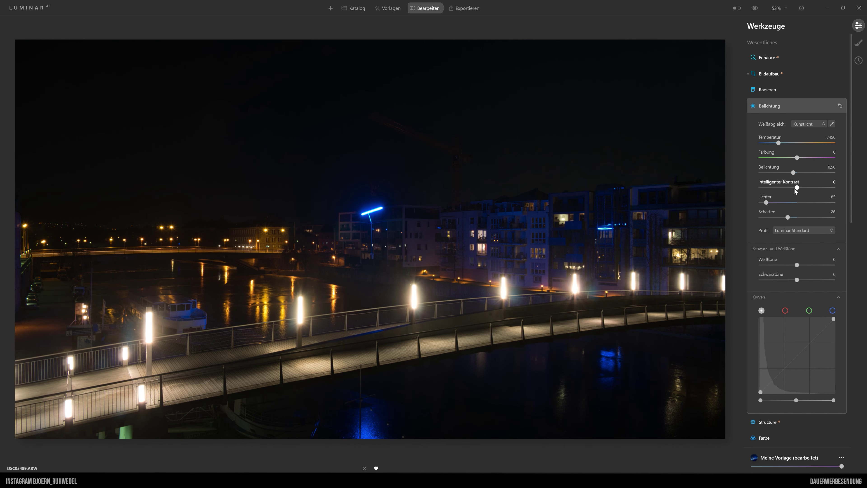
left_click_drag(798, 188, 801, 191)
mouse_move(797, 264)
left_mouse_down()
mouse_move(759, 269)
mouse_move(806, 269)
mouse_move(765, 268)
left_mouse_up()
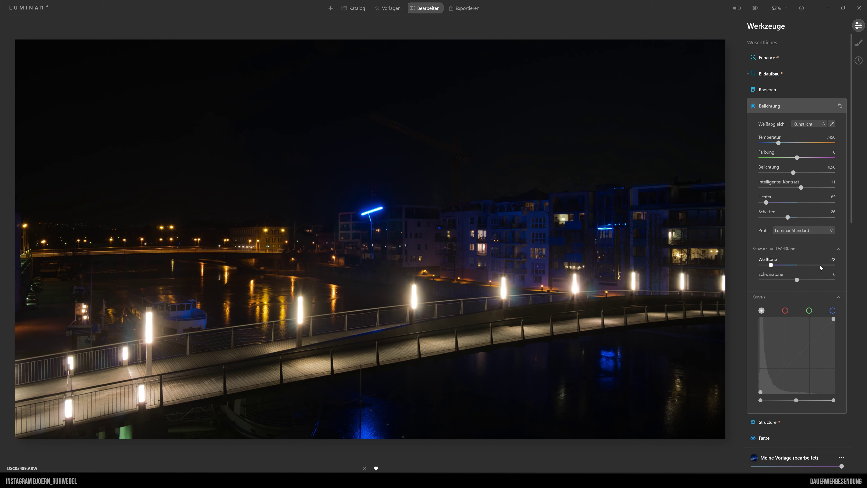
- Lower the blacks to -6 and add two midtone points to the tone curve
left_click(797, 280)
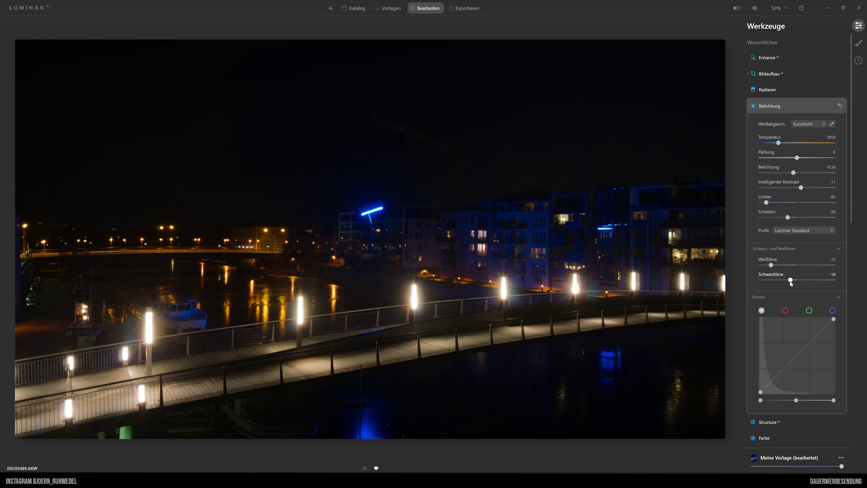
left_click_drag(797, 281, 795, 280)
left_click(811, 341)
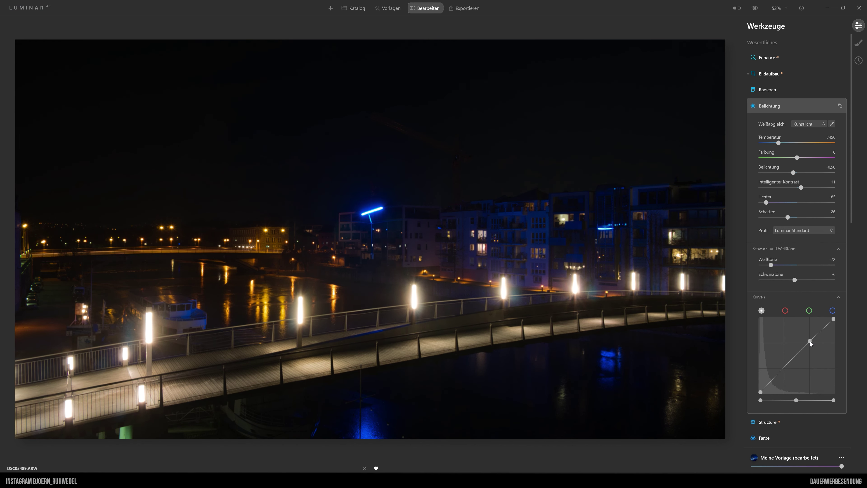
left_click(784, 367)
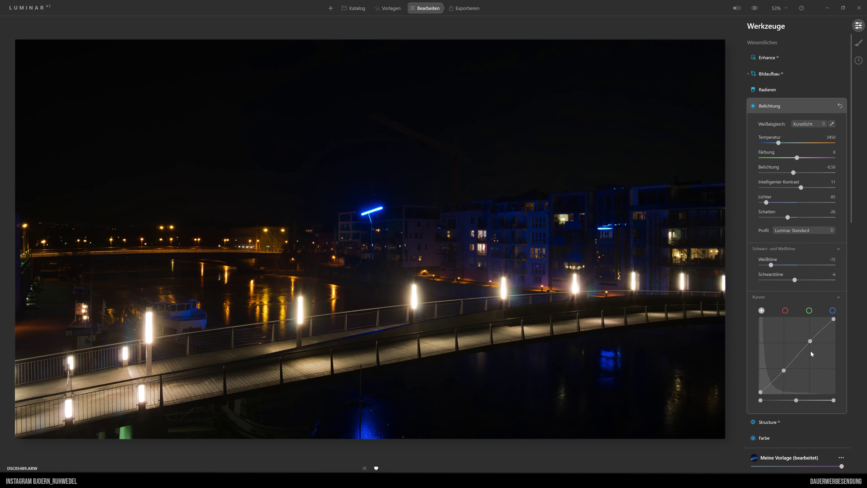
- Flick the before/after view several times to compare the edit with the original
left_click(755, 8)
left_click(755, 8)
left_click(755, 9)
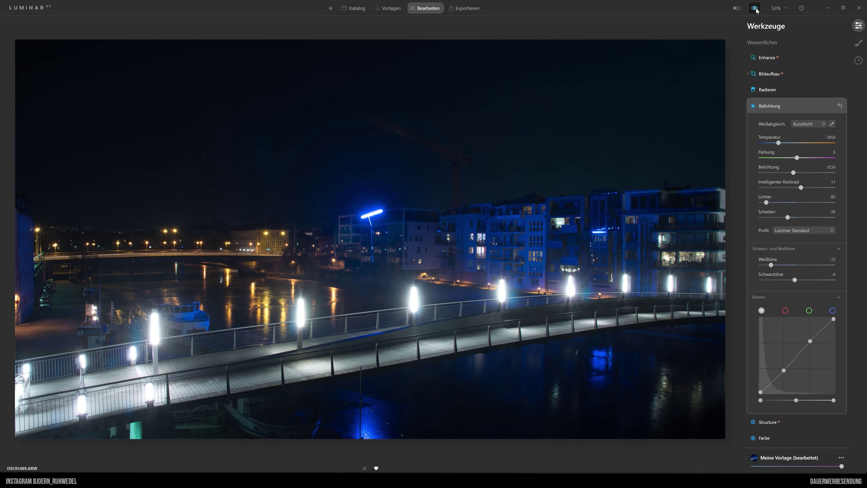
left_click(755, 9)
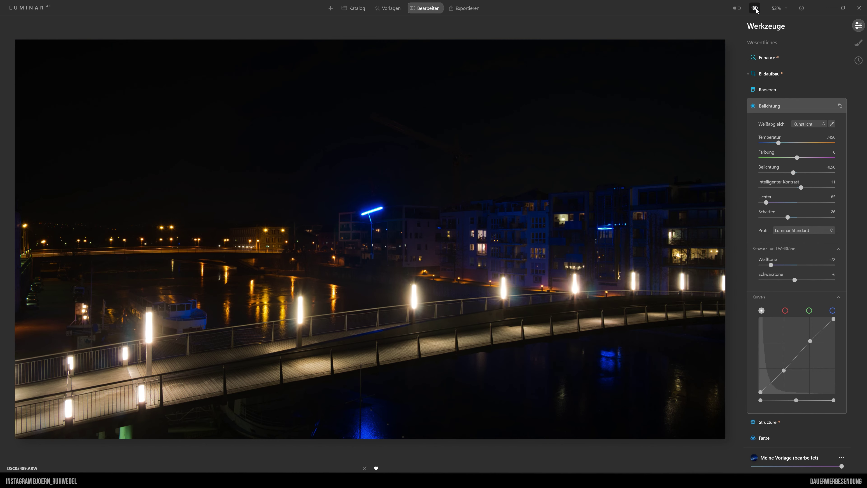
scroll(783, 338, "down", 1)
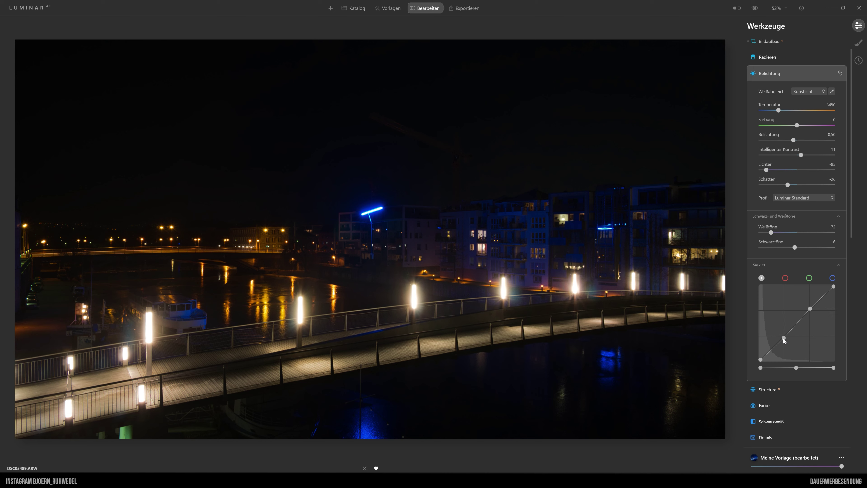
- Set the Structure amount to 21
left_click(769, 390)
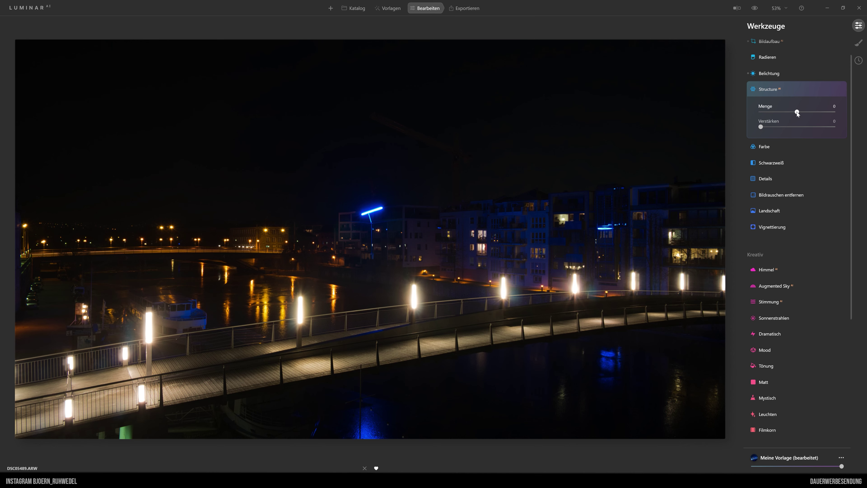
left_click_drag(797, 112, 834, 113)
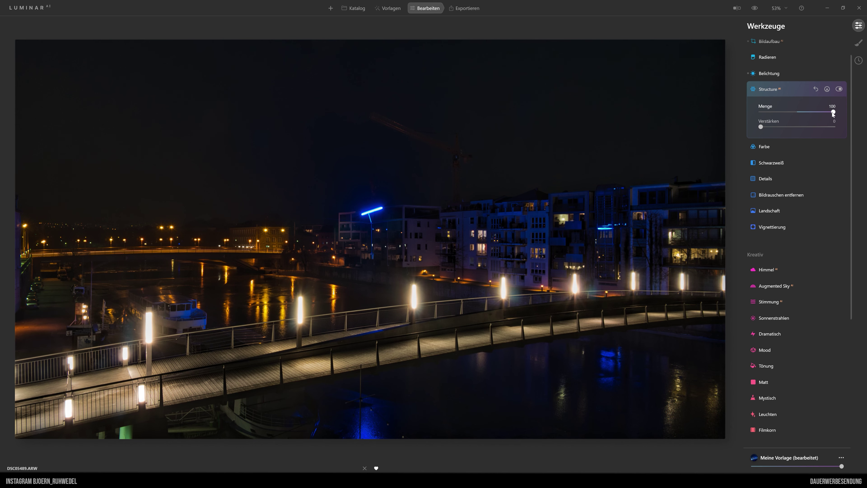
left_click_drag(834, 112, 813, 112)
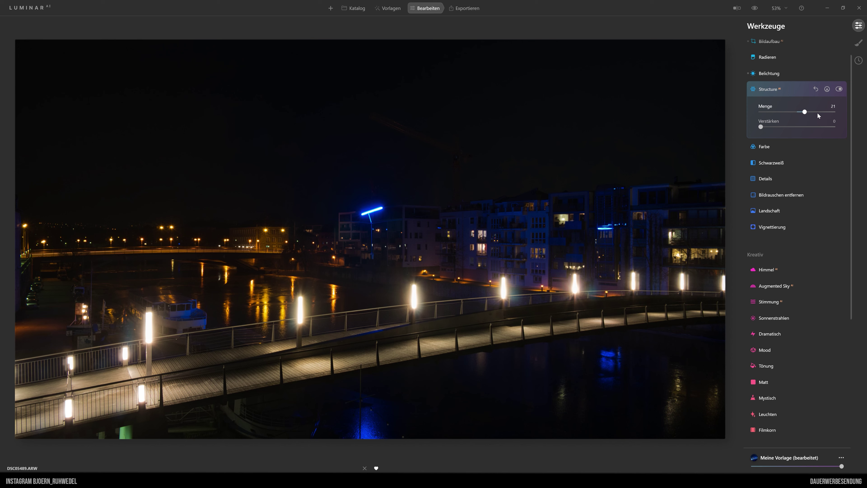
- Toggle Structure off and on to judge its effect, and expand the Farbe tool
left_click(839, 89)
left_click(839, 89)
left_click(840, 90)
left_click(839, 89)
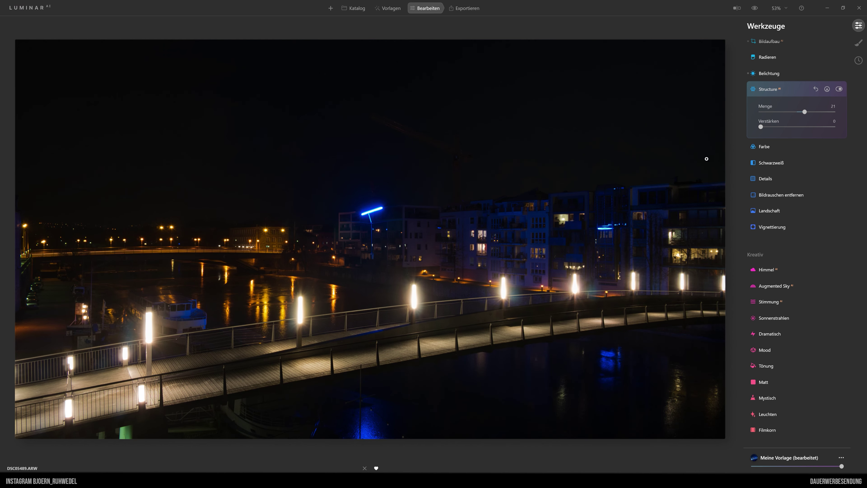
left_click(767, 147)
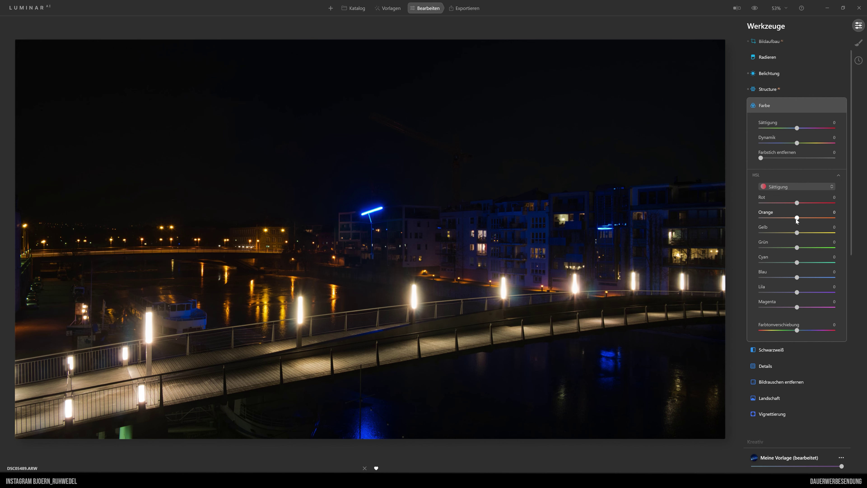
- Set HSL saturation to Orange 20, Grün -100 and Blau 44
left_click_drag(797, 218, 805, 219)
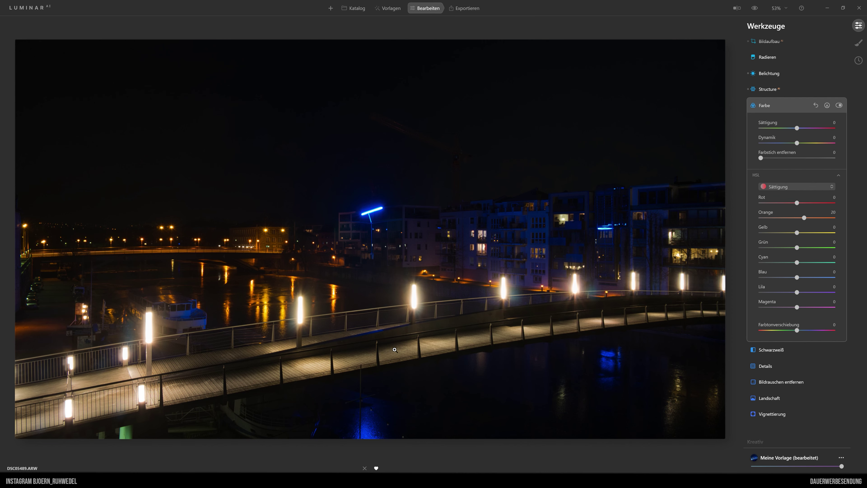
left_click_drag(797, 248, 746, 248)
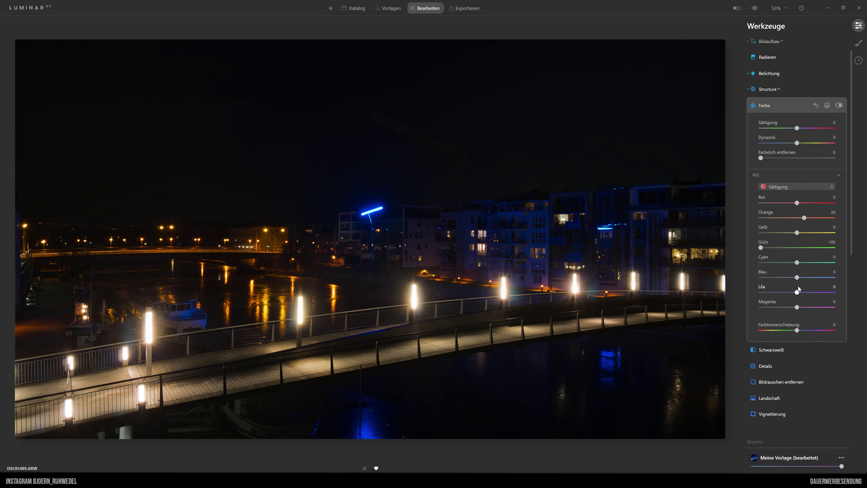
left_click_drag(797, 277, 813, 281)
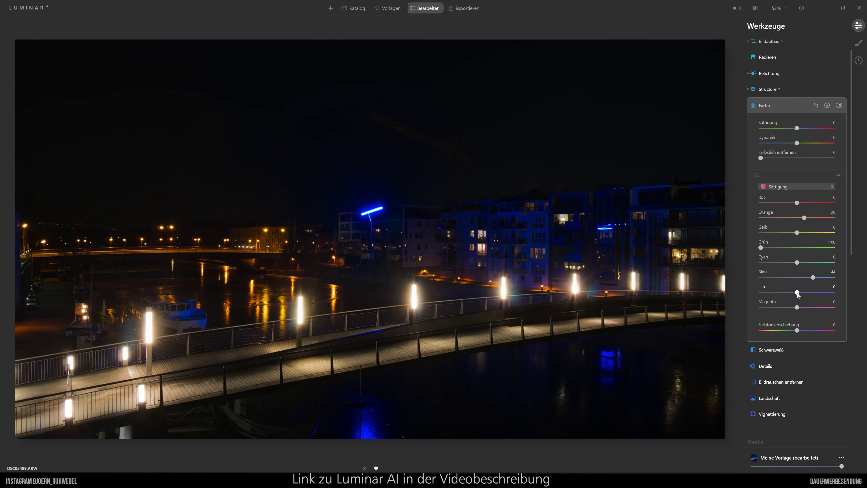
- Set HSL saturation to Lila 74 and Magenta 75, then view the HSL mode list
left_click_drag(797, 292, 802, 293)
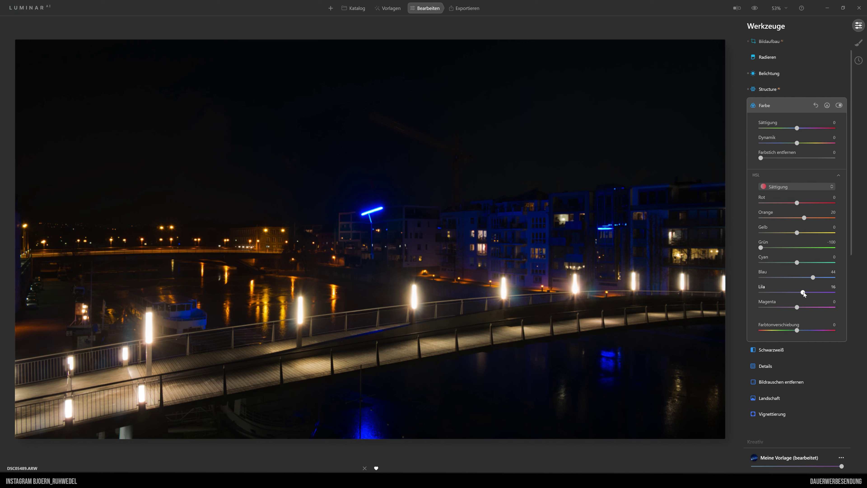
left_click_drag(802, 293, 834, 295)
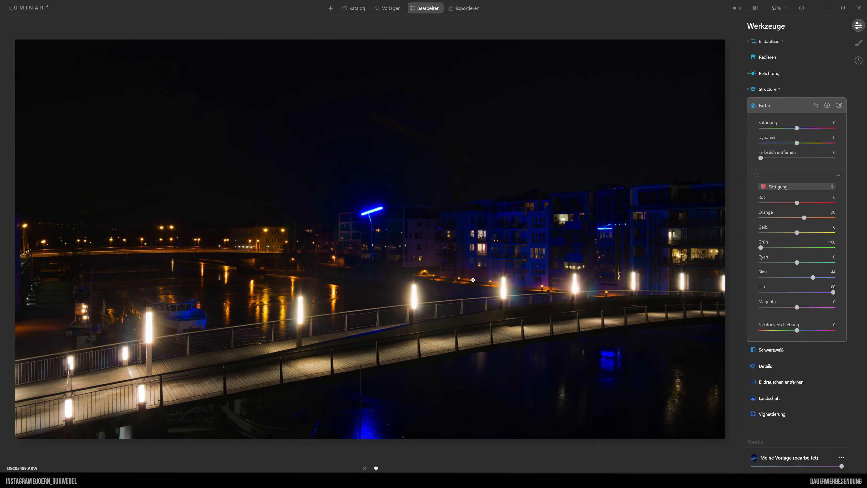
left_click_drag(834, 293, 825, 294)
mouse_move(797, 309)
left_mouse_down()
mouse_move(835, 307)
mouse_move(813, 308)
mouse_move(824, 311)
left_mouse_up()
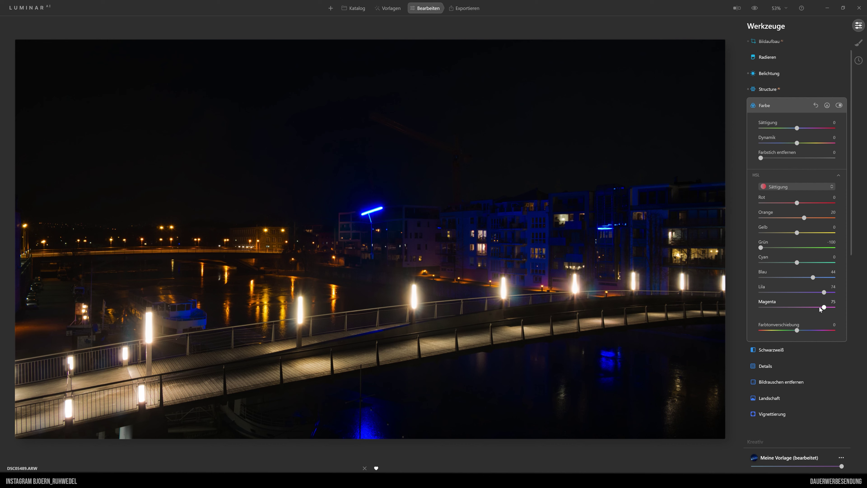
left_click(795, 186)
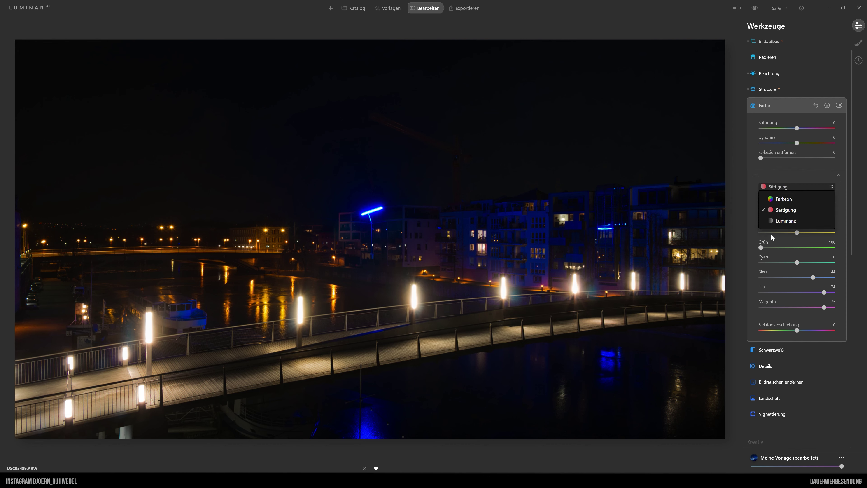
- Switch HSL to Luminanz and set Lila to 52 and Magenta to 50
left_click(786, 221)
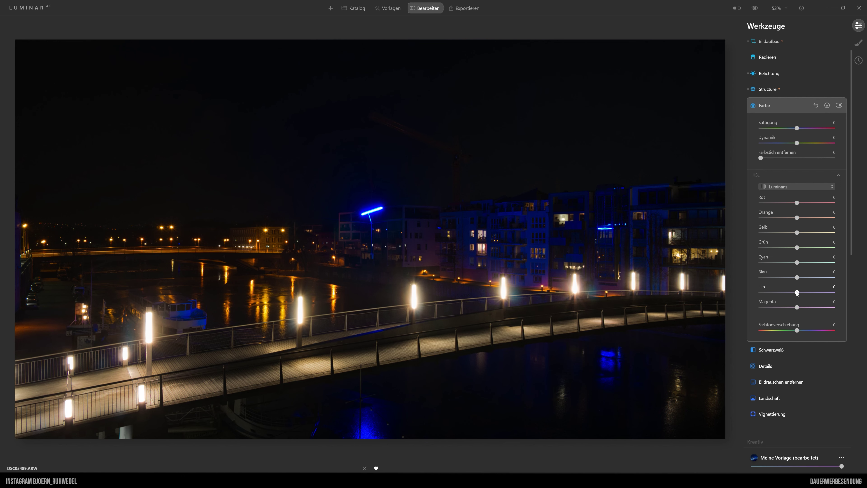
mouse_move(798, 292)
left_mouse_down()
mouse_move(820, 292)
mouse_move(803, 293)
mouse_move(816, 302)
left_mouse_up()
left_click_drag(797, 308, 816, 307)
- Toggle the Farbe adjustments off and on repeatedly to compare, leaving them enabled
left_click(840, 105)
left_click(839, 105)
left_click(840, 106)
left_click(839, 106)
left_click(840, 105)
left_click(839, 106)
left_click(839, 106)
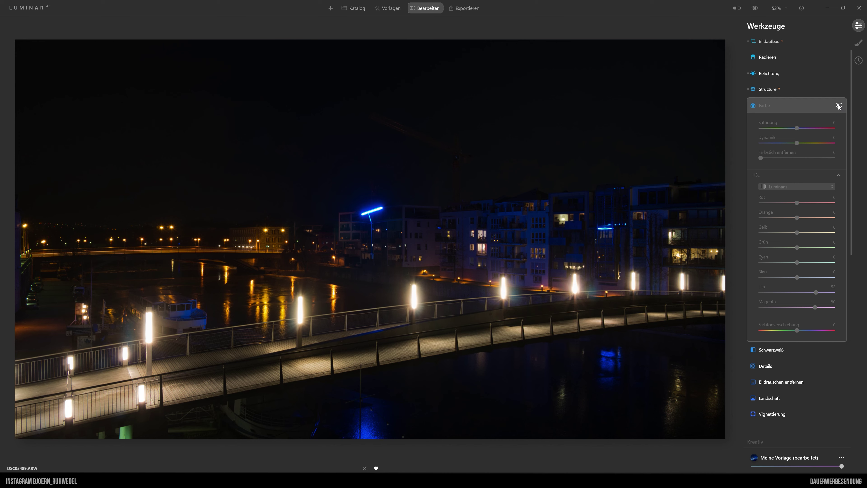
left_click(839, 106)
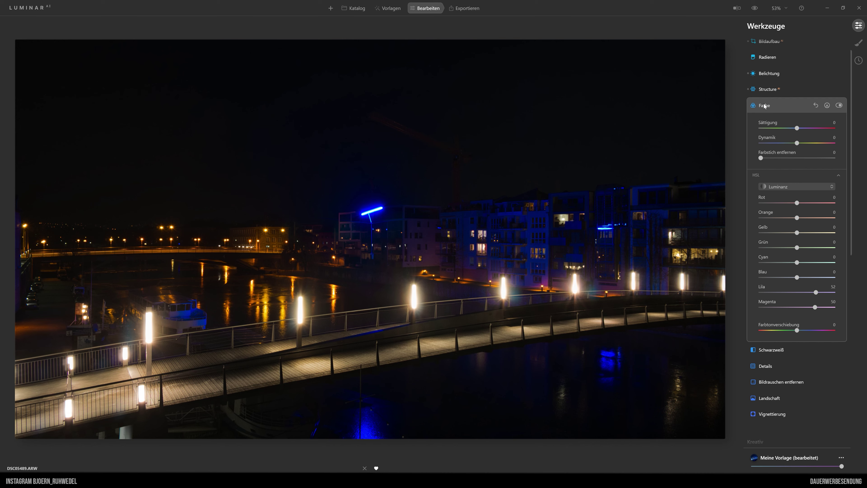
- Convert the photo to black and white with Schwarzweiß, leaving channel sliders at 0
left_click(764, 105)
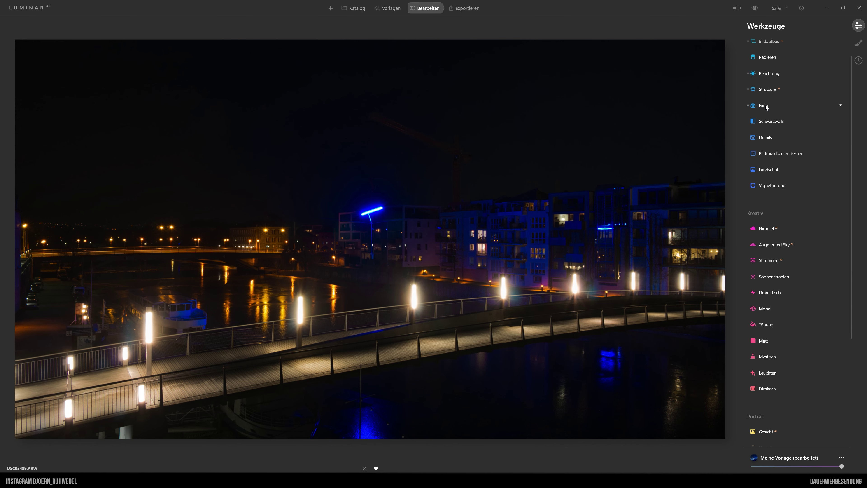
left_click(775, 120)
left_click(804, 136)
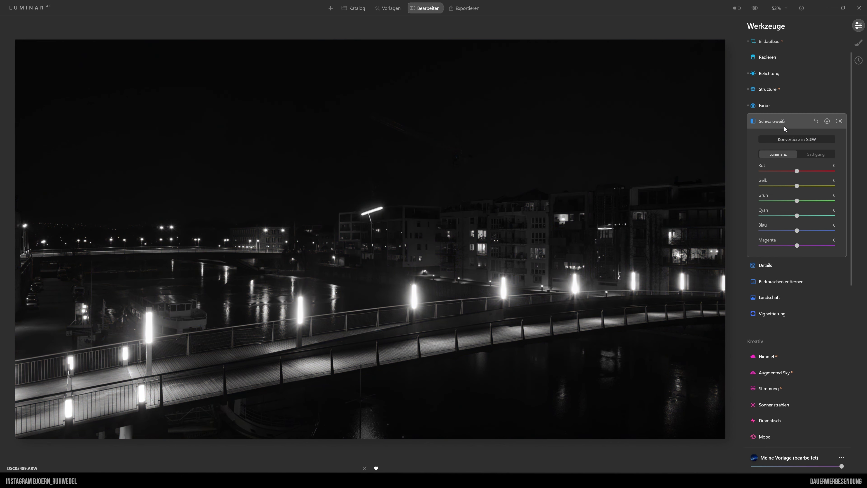
left_click(770, 122)
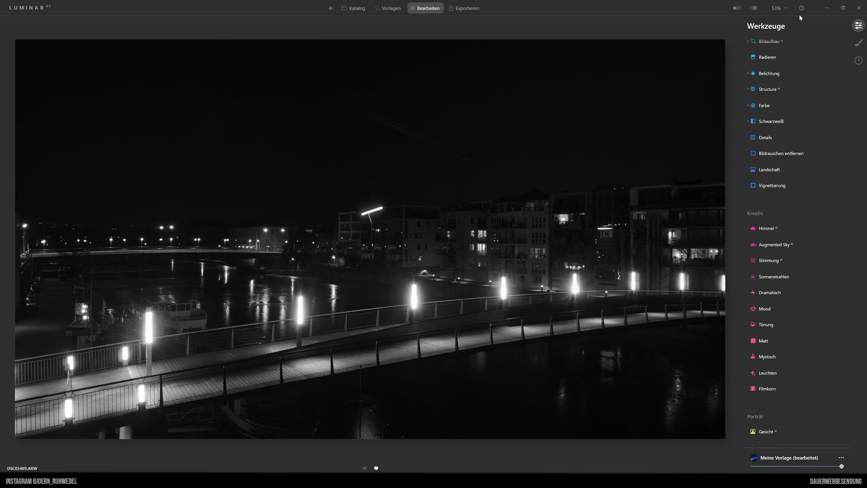
- View the photo at 100% and pan onto the lit apartment buildings
left_click(777, 10)
left_click(784, 56)
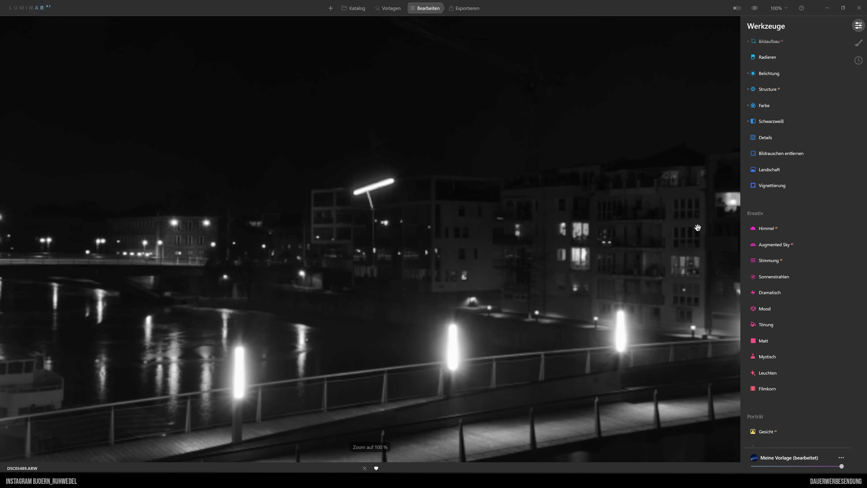
left_click_drag(659, 208, 539, 288)
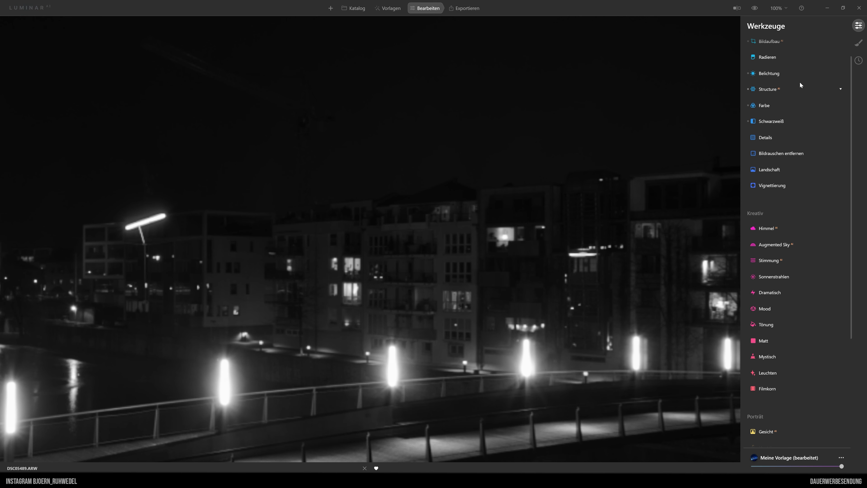
- Set Kleine Details 8, Mittlere 3 and Große 6, comparing Details on and off
left_click(770, 137)
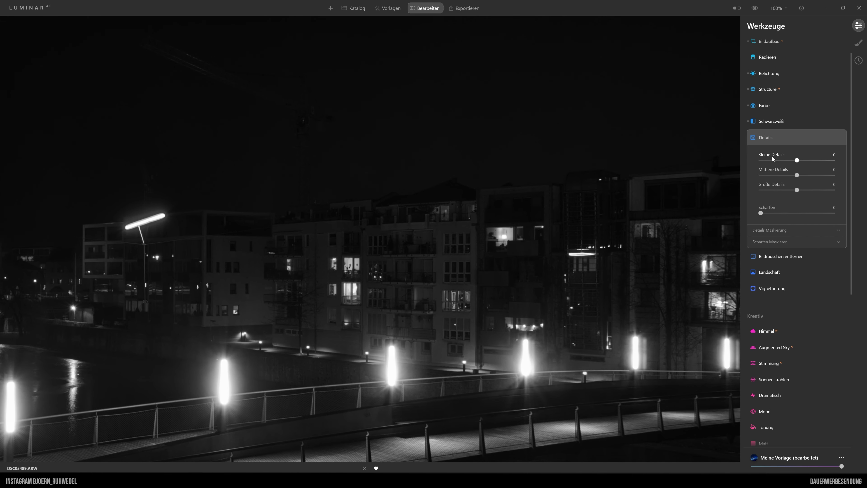
left_click_drag(797, 160, 799, 159)
left_click_drag(797, 175, 799, 175)
left_click_drag(797, 191, 799, 190)
left_click(839, 137)
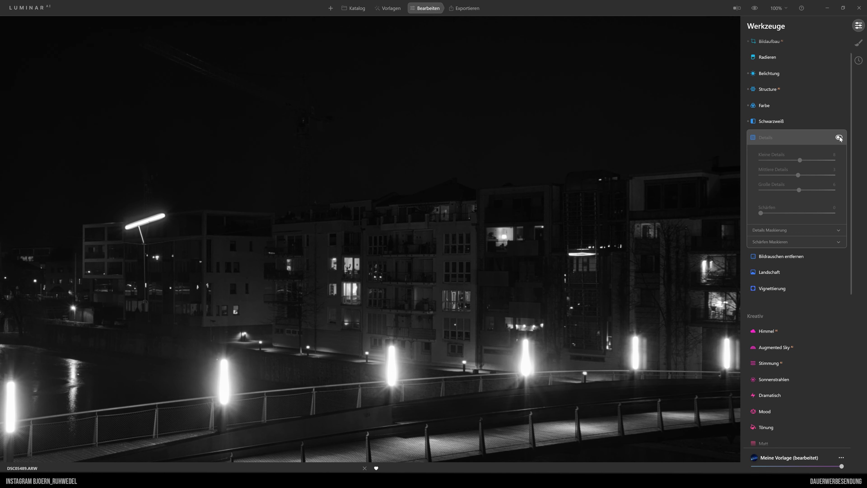
left_click(839, 137)
left_click(839, 137)
left_click(839, 137)
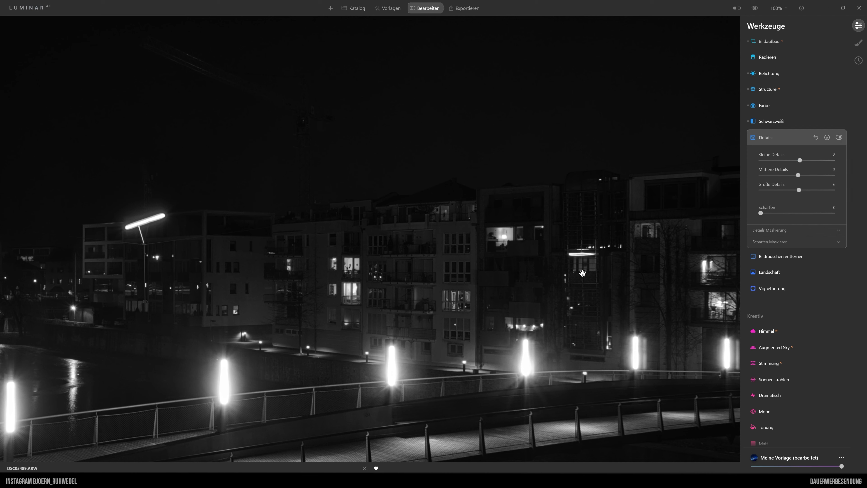
- Set Schärfen to 44 and compare the Details effect on and off
left_click_drag(761, 213, 779, 213)
left_click(839, 137)
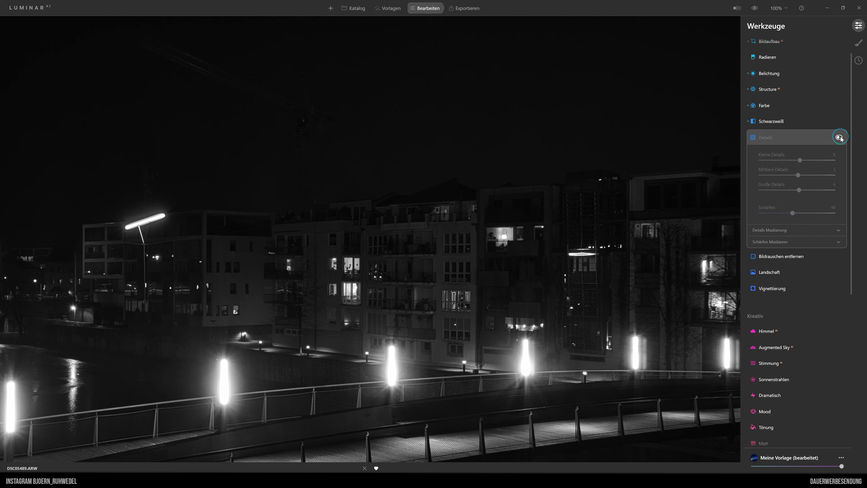
left_click(839, 138)
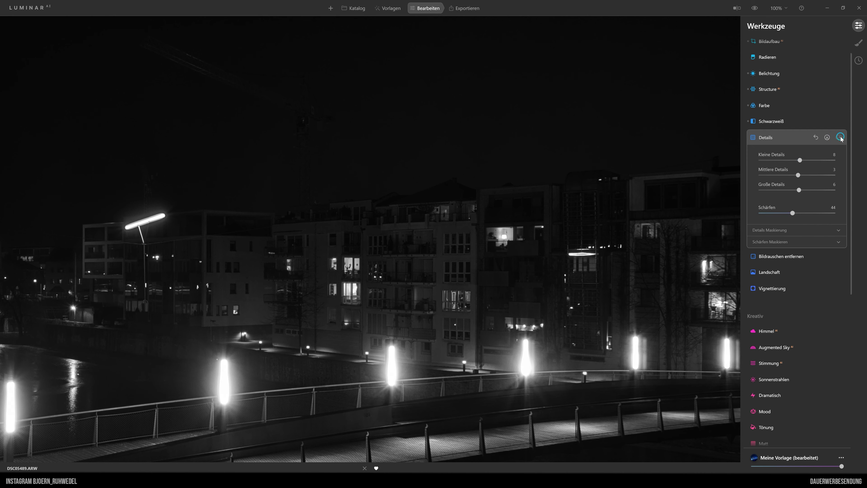
left_click(840, 137)
left_click(839, 137)
- Turn off Schwarzweiß so the photo returns to colour
left_click(769, 122)
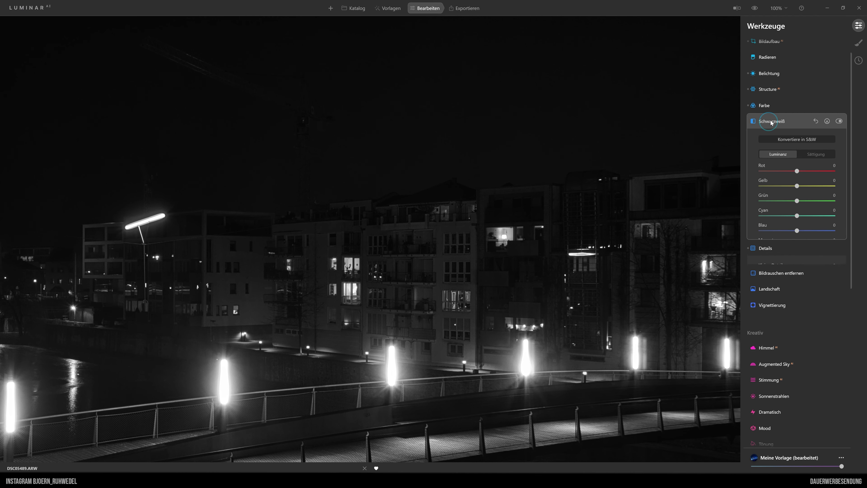
left_click(794, 139)
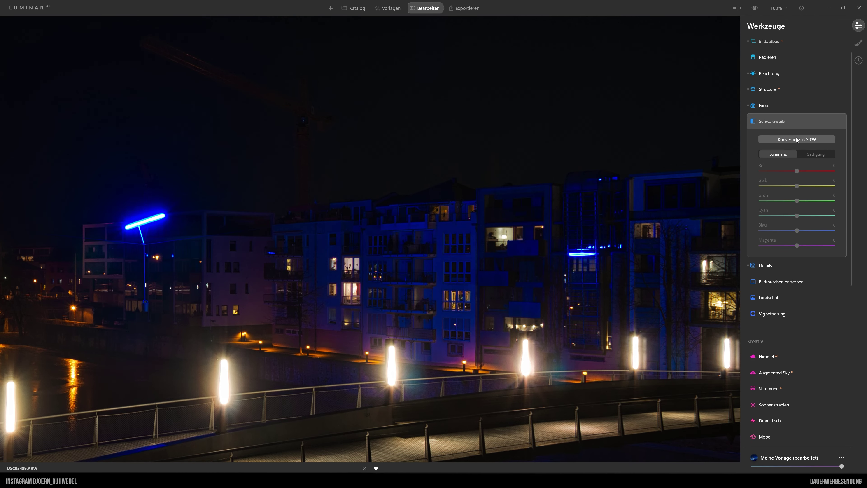
left_click(772, 122)
- Compare the Details effect on and off, then fit the whole photo in view
left_click(766, 139)
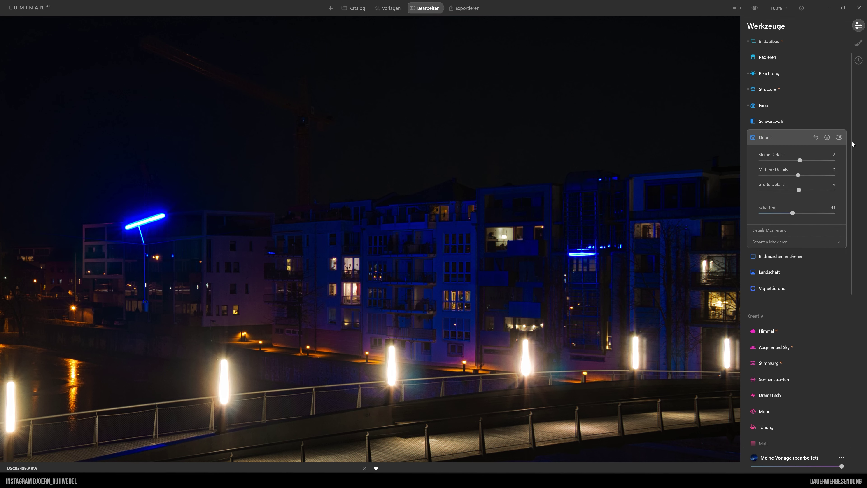
left_click(840, 137)
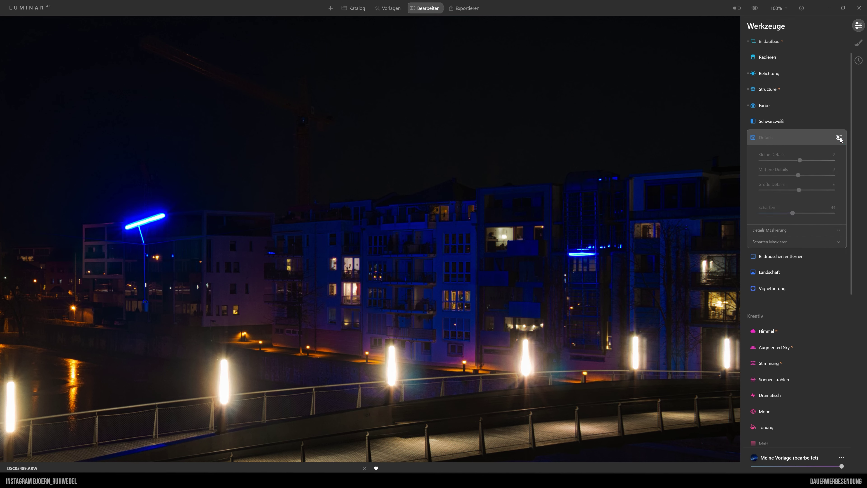
left_click(839, 137)
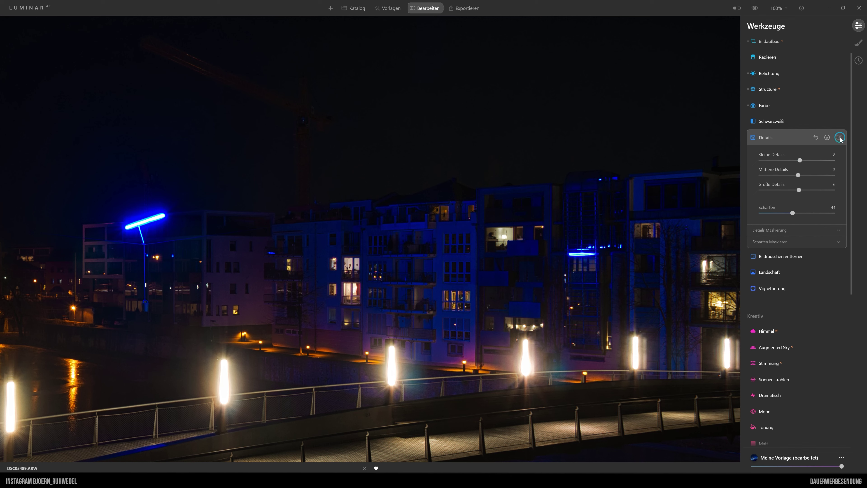
left_click(840, 138)
left_click(839, 138)
left_click(839, 137)
left_click(778, 8)
left_click(788, 21)
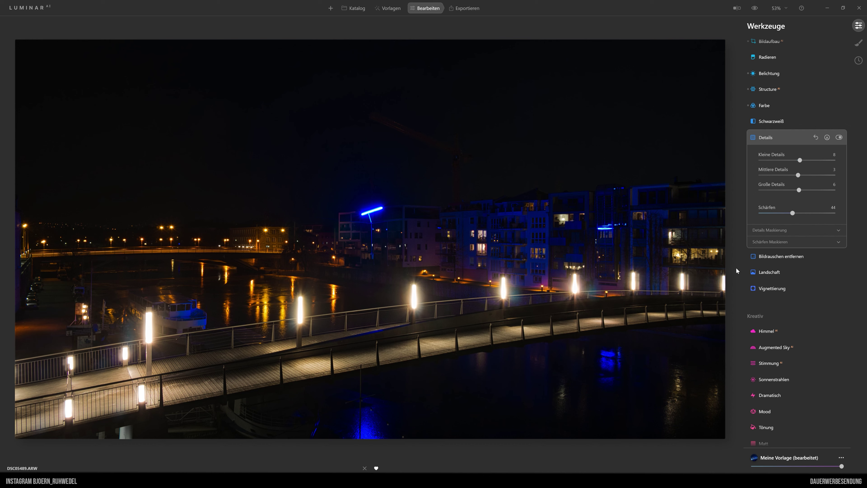
- Set Landschaft's Dunst entfernen to 36 and compare the haze removal on and off
mouse_move(769, 272)
left_click(775, 272)
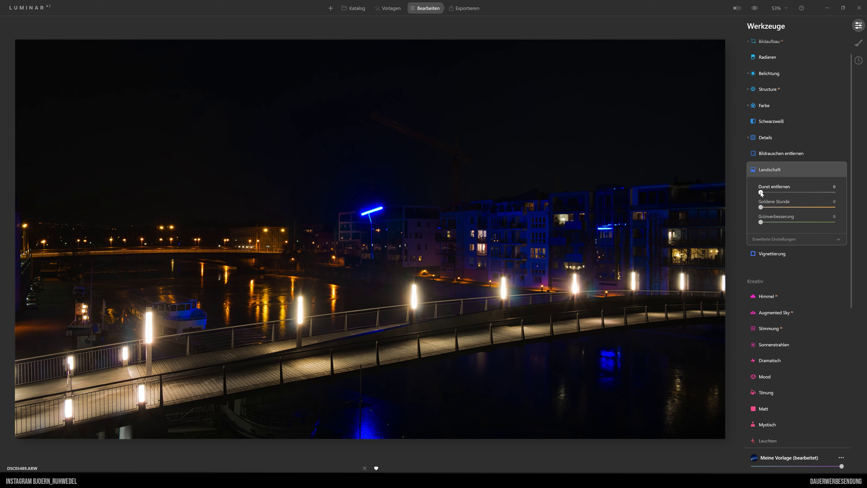
left_click_drag(760, 192, 799, 193)
left_click(839, 170)
left_click(840, 170)
left_click(839, 169)
left_click(839, 169)
- Tint the shadows in Tönung, raising Sättigung and setting Farbton to 244
scroll(802, 273, "down", 3)
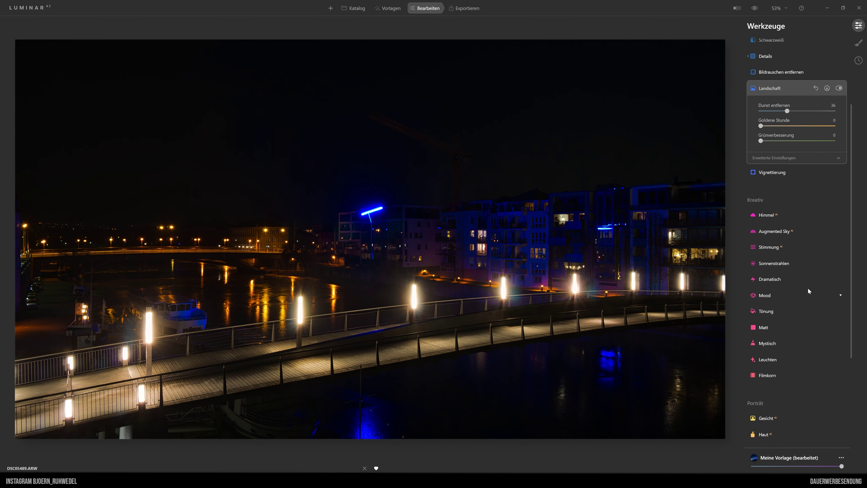
left_click(765, 311)
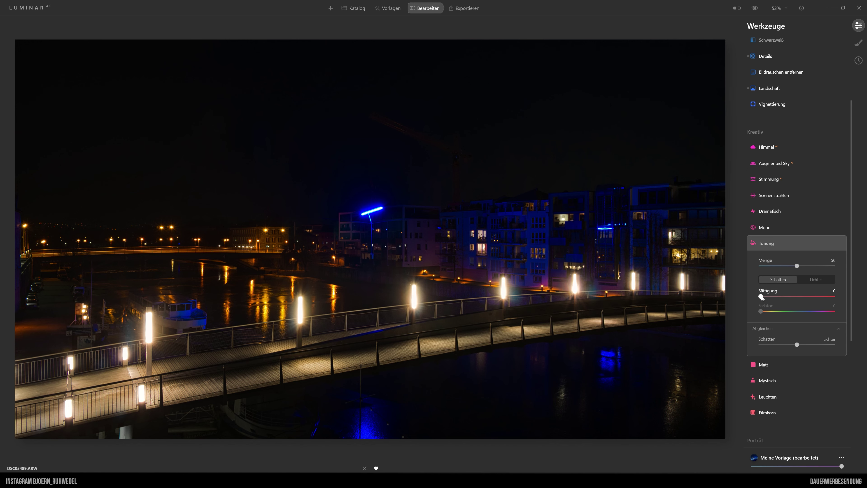
left_click_drag(760, 297, 797, 294)
left_click_drag(761, 311, 798, 312)
left_click(839, 243)
left_click(840, 243)
- Lower the shadow tint Sättigung to 35 and compare the toning on and off
left_click_drag(798, 297, 787, 298)
left_click(839, 243)
left_click(839, 242)
left_click(839, 243)
left_click(818, 281)
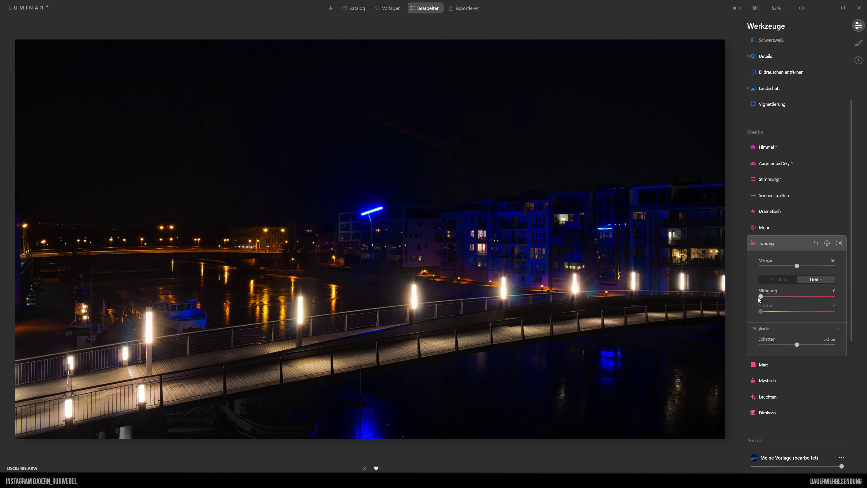
- Tint the highlights at Sättigung 50 and Farbton 40, comparing the toning on and off
left_click_drag(761, 297, 798, 296)
left_click_drag(761, 311, 769, 312)
left_click(840, 243)
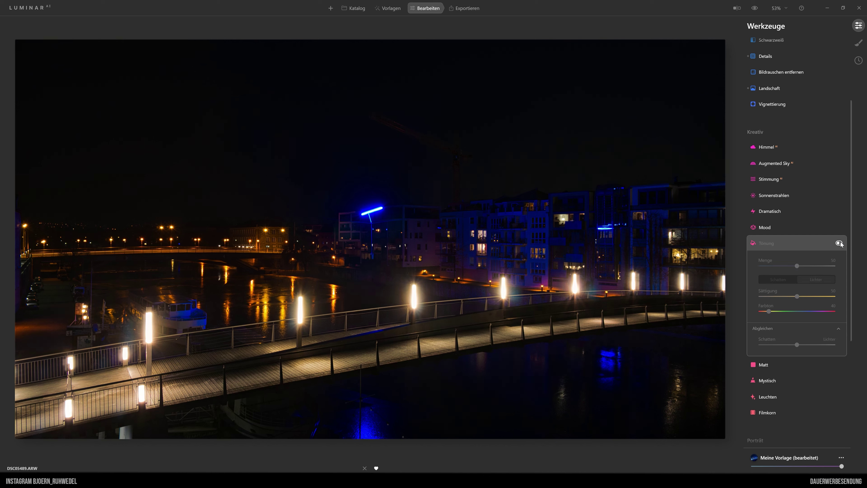
left_click(840, 243)
left_click(840, 243)
left_click(840, 243)
left_click(840, 243)
left_click(840, 242)
left_click(840, 243)
left_click(839, 243)
left_click(840, 243)
left_click(840, 243)
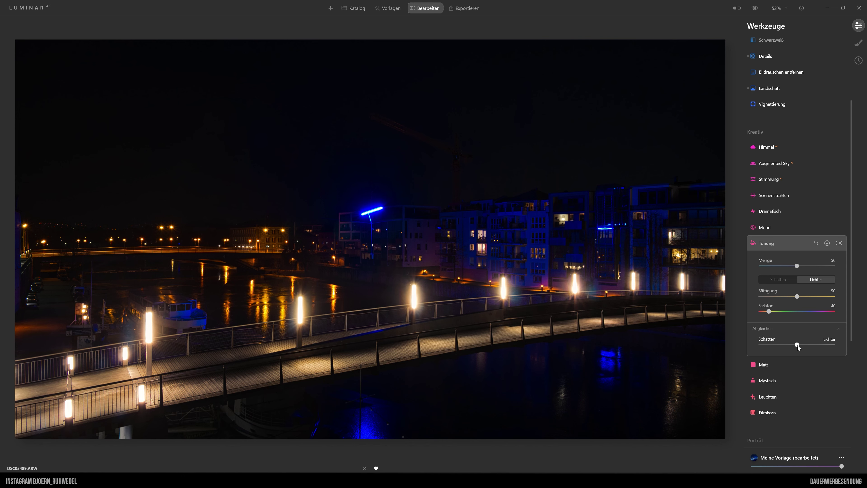
- Push the Tönung Abgleichen balance toward Lichter and compare with toning off
left_click_drag(797, 345, 806, 345)
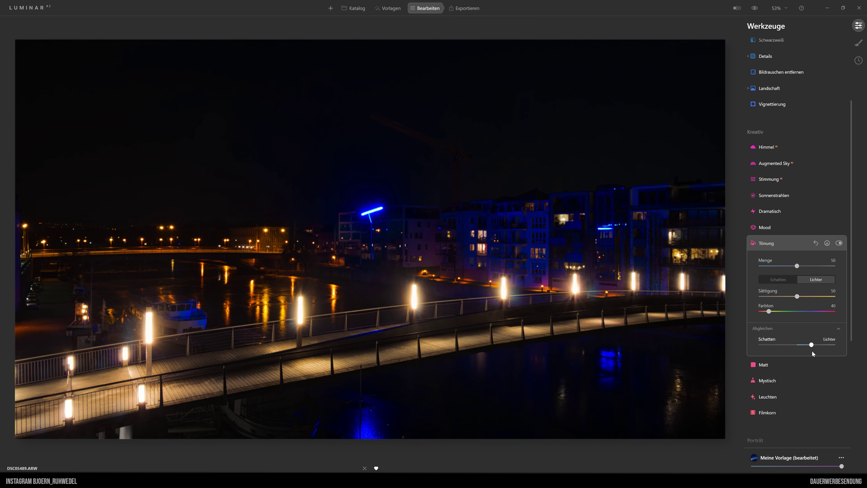
left_click(839, 243)
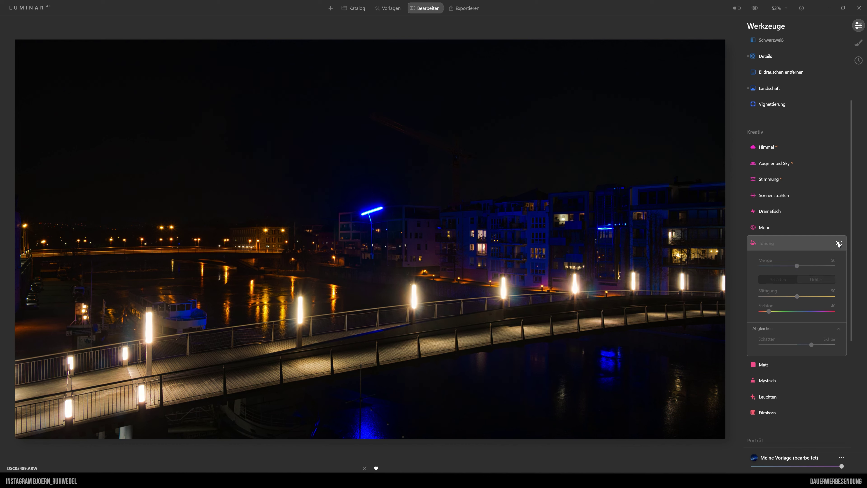
left_click(839, 243)
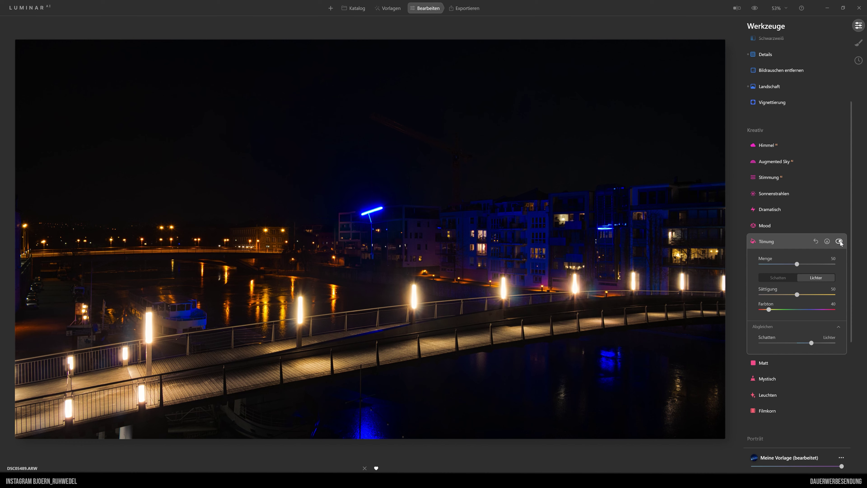
scroll(839, 187, "up", 4)
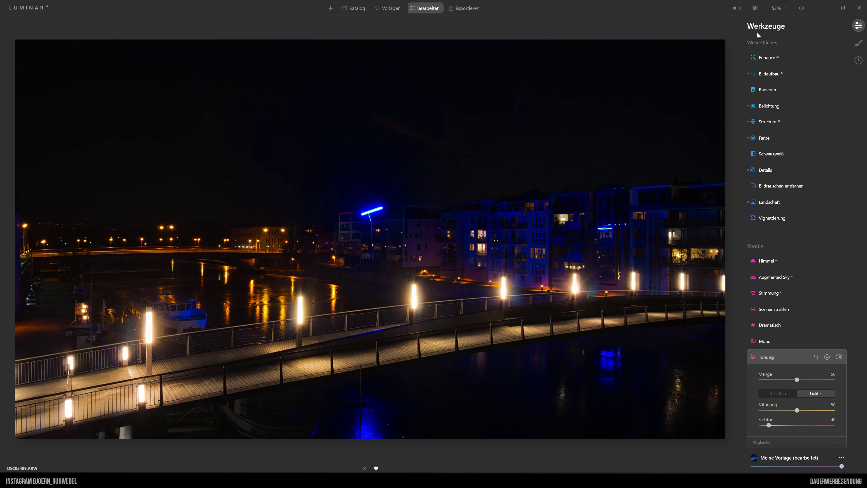
left_click(756, 8)
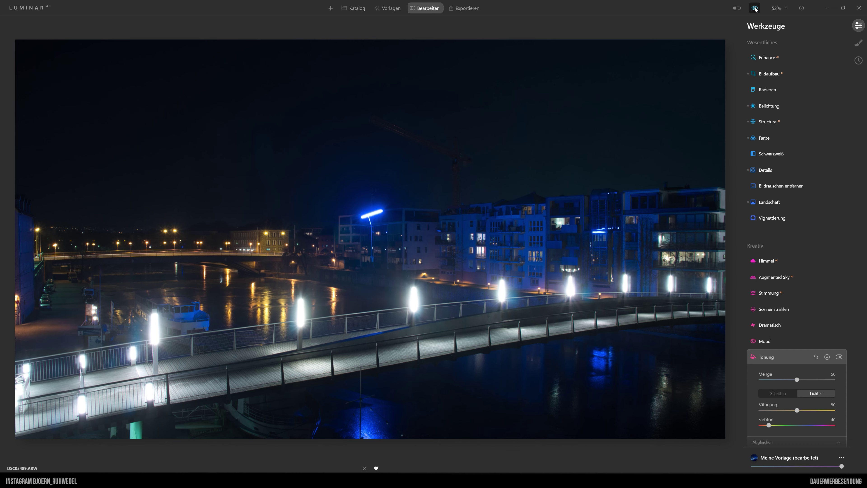
left_click(755, 8)
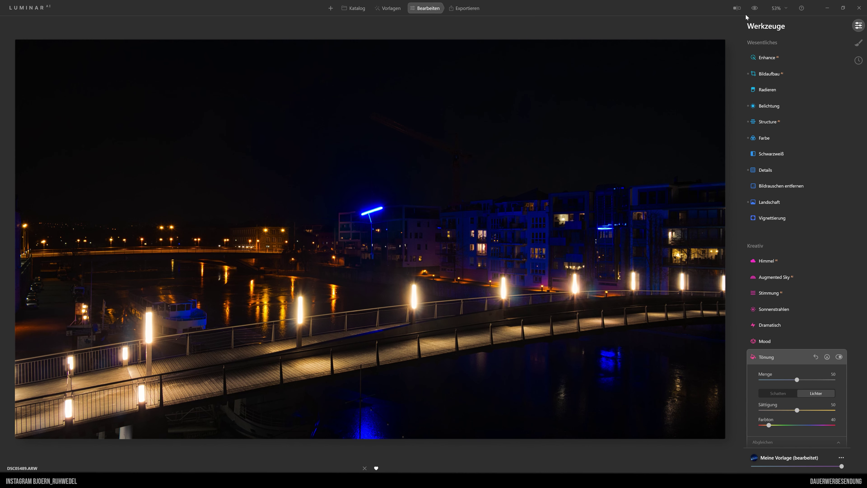
left_click(737, 8)
mouse_move(372, 185)
left_mouse_down()
mouse_move(377, 191)
mouse_move(352, 202)
left_mouse_up()
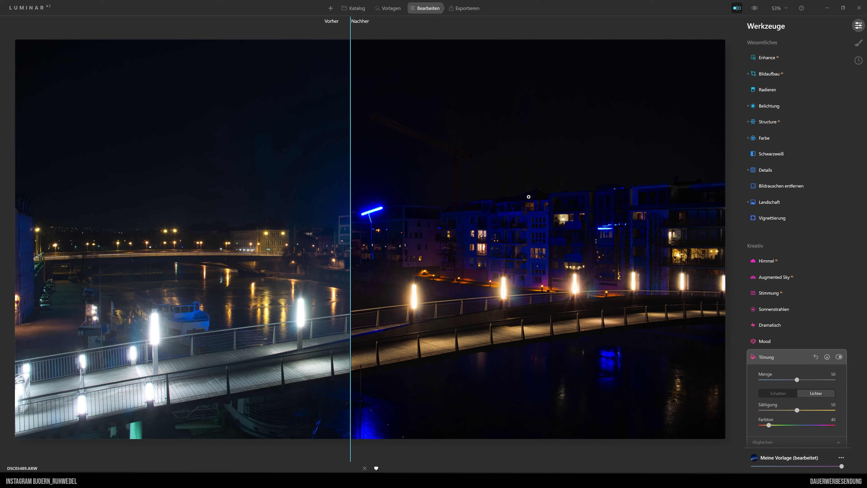
left_click(737, 9)
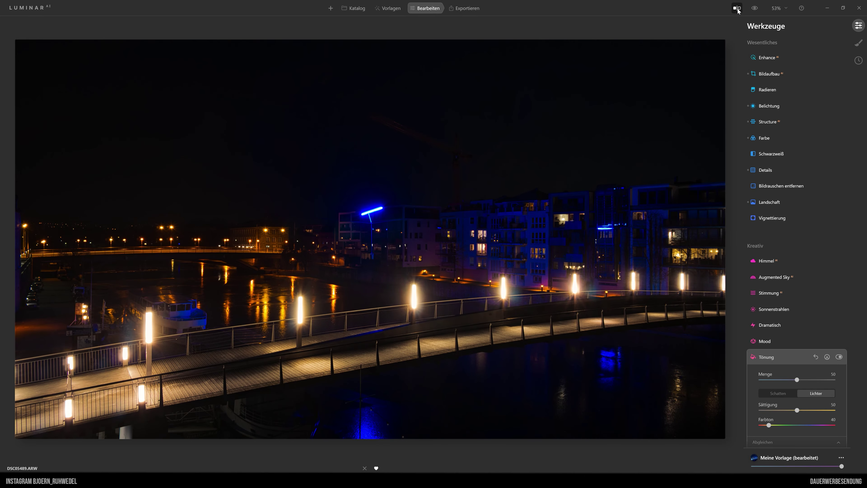